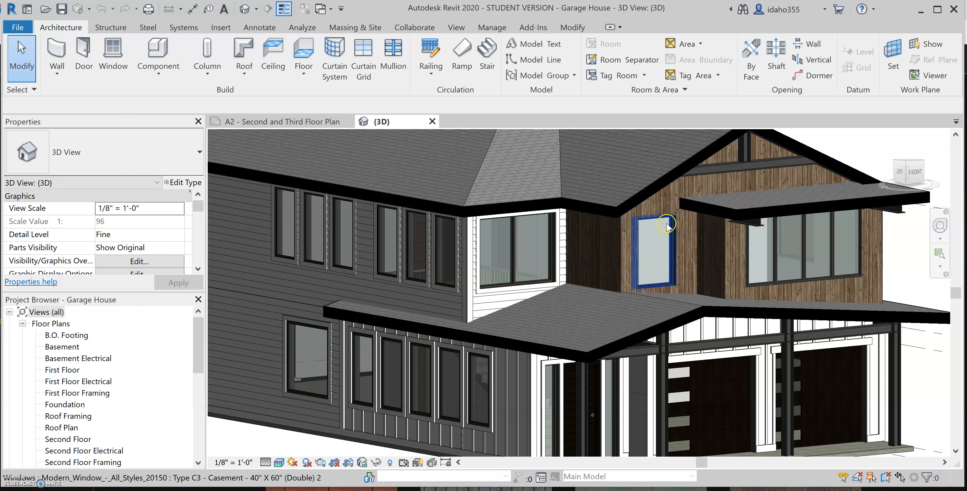
scroll(615, 225, down, 5)
shift+middle_drag(606, 235, 501, 194)
shift+middle_drag(578, 213, 532, 221)
scroll(634, 232, down, 3)
shift+middle_drag(585, 225, 604, 231)
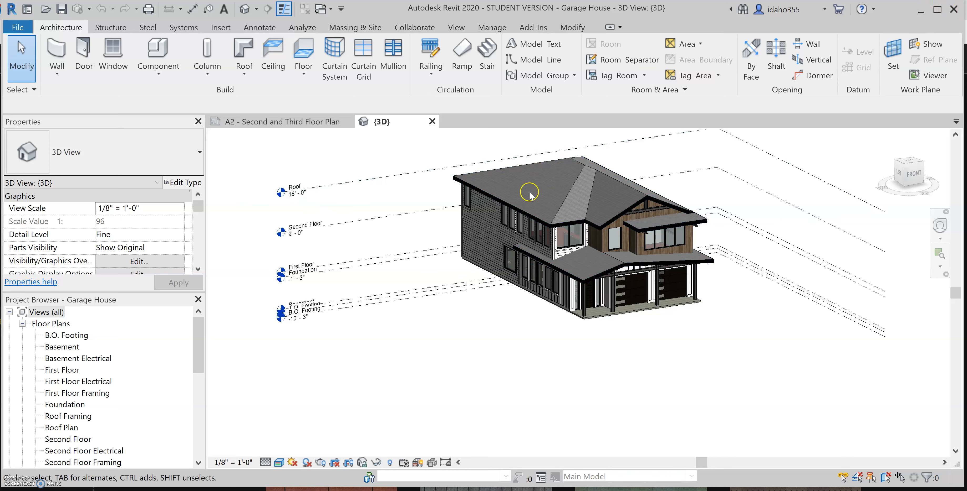
Switch to the browser and look through the asphalt roof textures on the SketchUp Texture Club page for a suitable shingle
click(920, 8)
scroll(535, 190, up, 8)
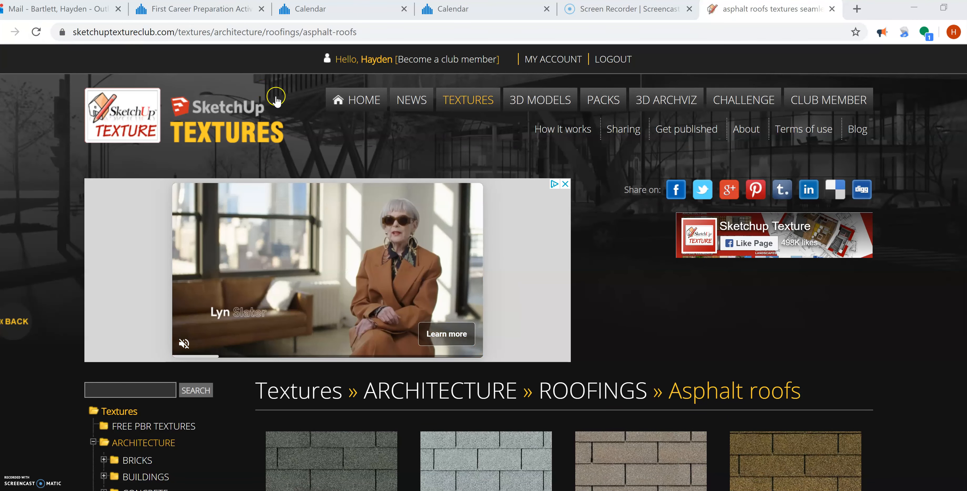
scroll(352, 291, down, 5)
scroll(353, 291, down, 10)
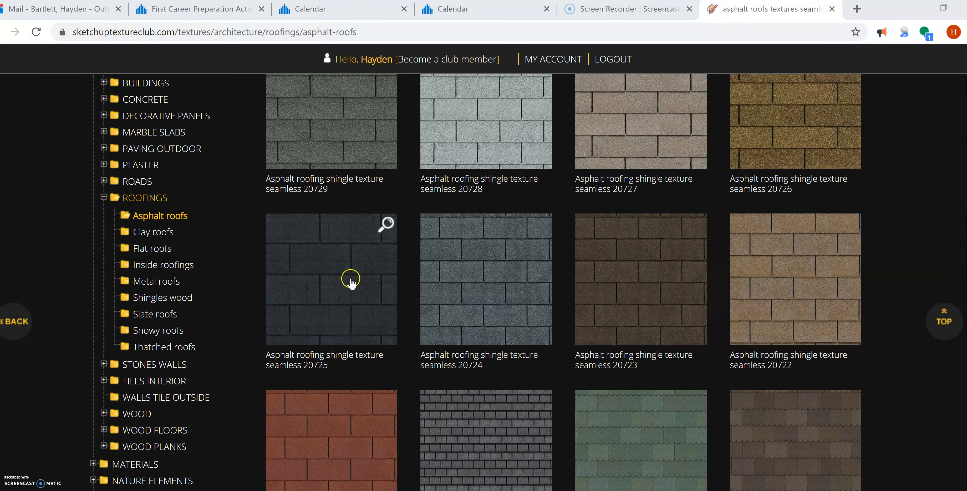
scroll(354, 293, down, 5)
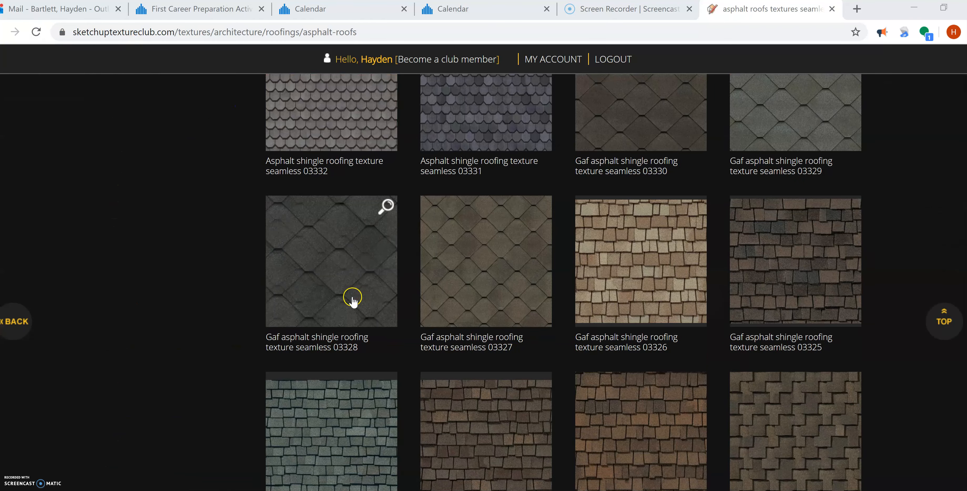
scroll(352, 294, up, 14)
scroll(342, 227, up, 6)
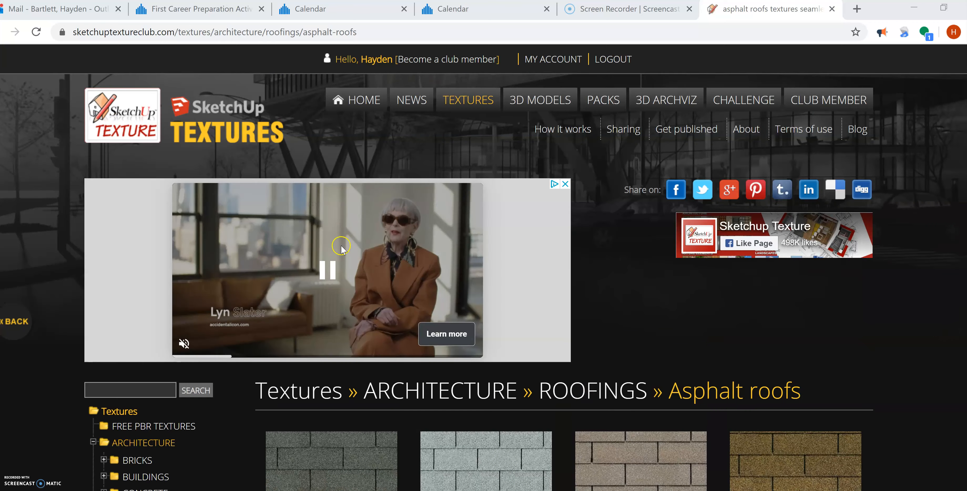
scroll(374, 204, down, 5)
scroll(410, 233, down, 20)
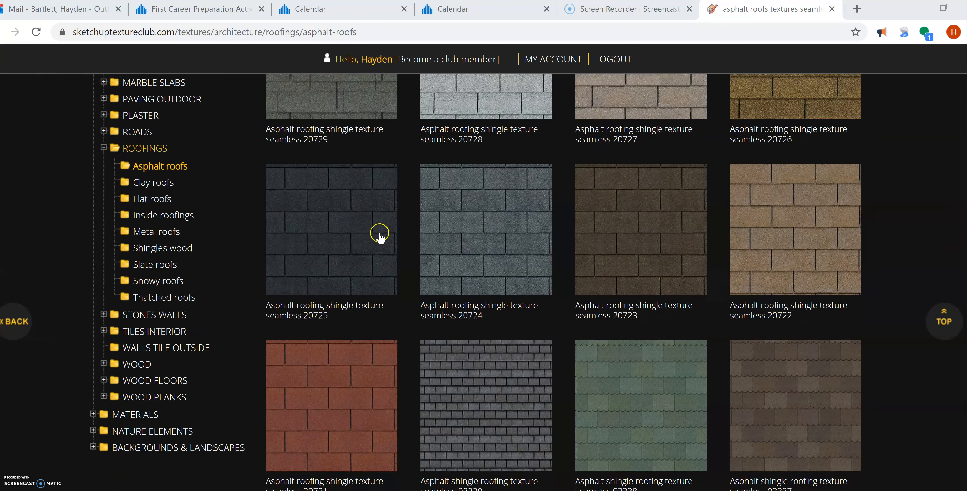
scroll(409, 270, down, 14)
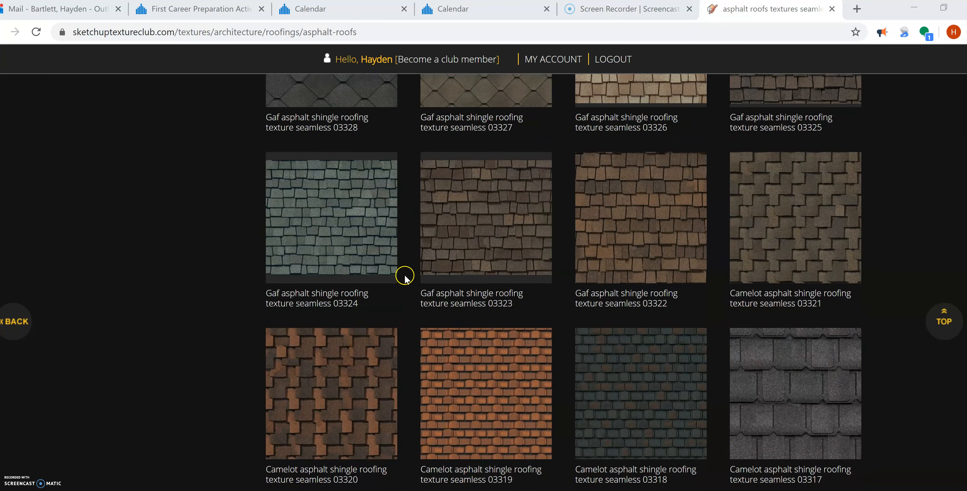
scroll(395, 271, down, 20)
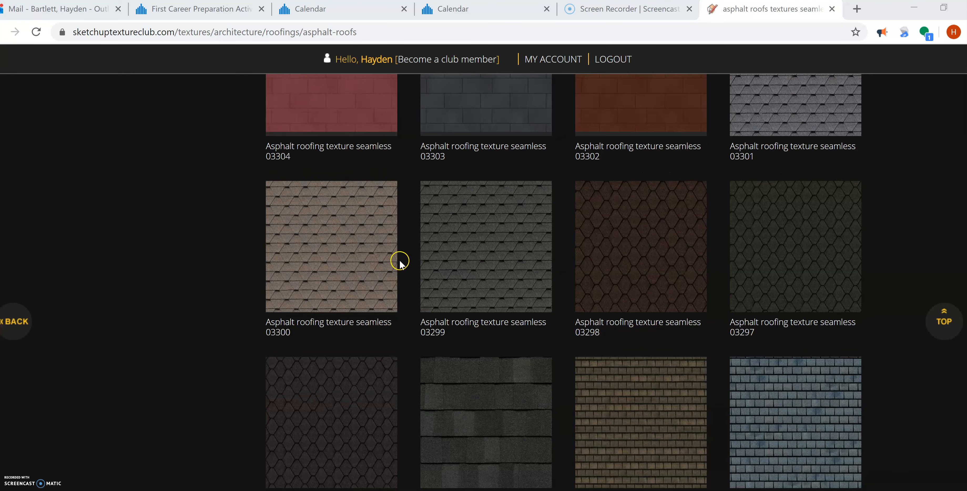
scroll(396, 283, up, 20)
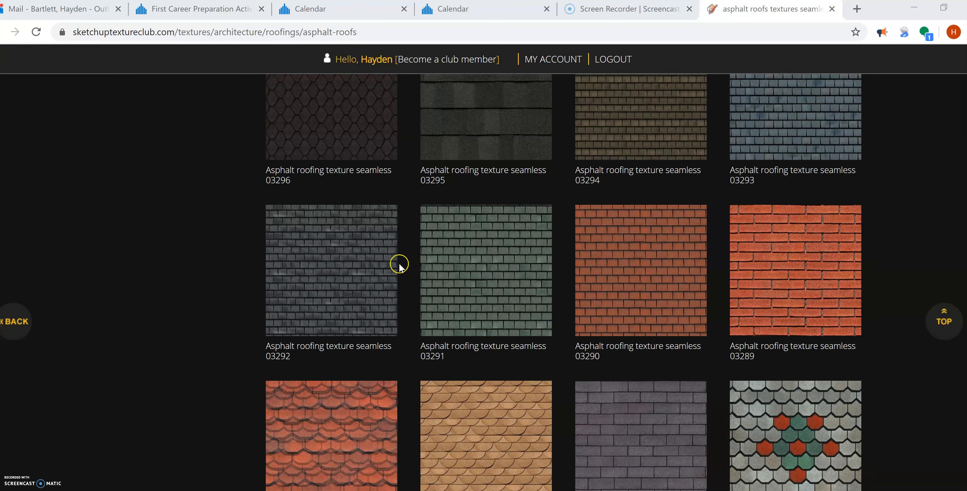
scroll(392, 253, up, 15)
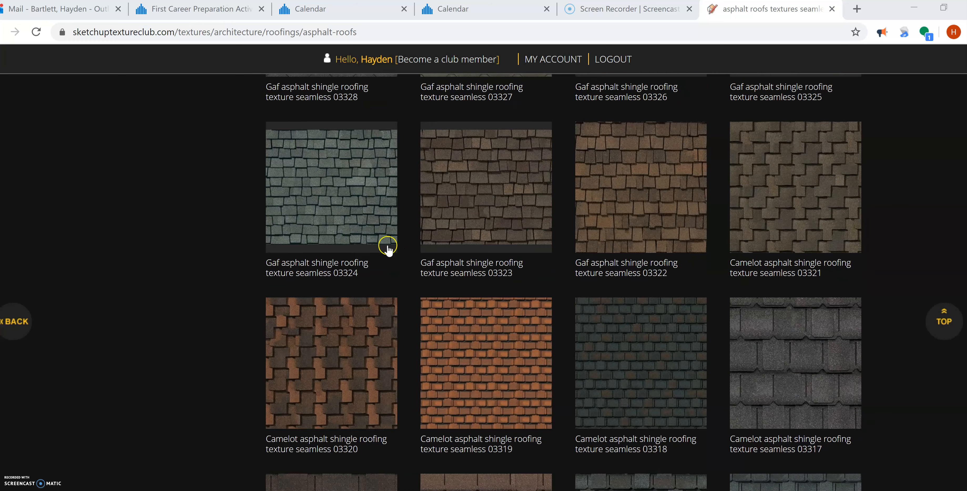
scroll(377, 246, up, 4)
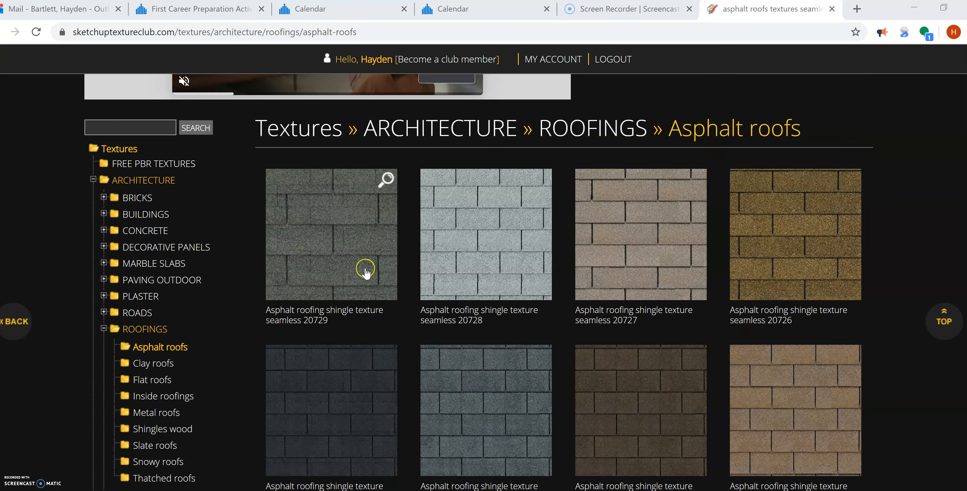
Open the dark asphalt roofing shingle texture seamless 20725 and download its free 1024x1024 px version without maps
scroll(354, 359, down, 2)
click(348, 352)
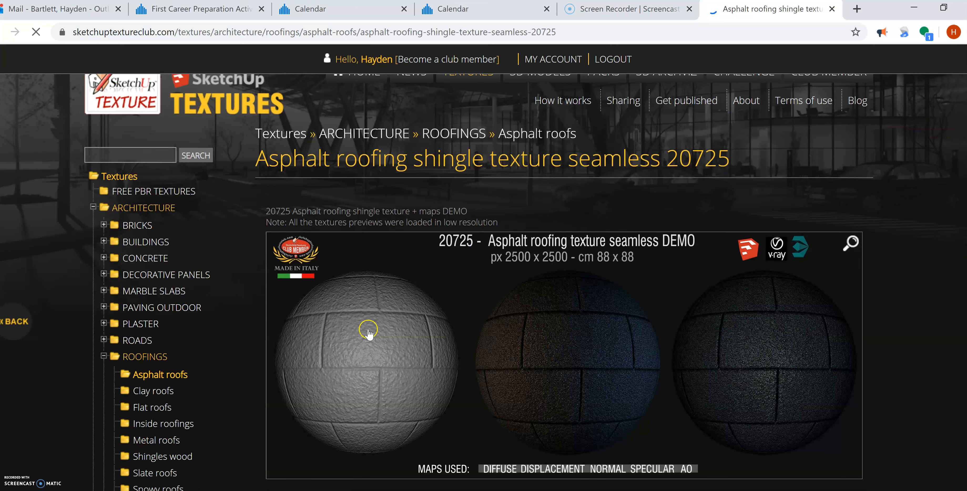
scroll(330, 285, down, 7)
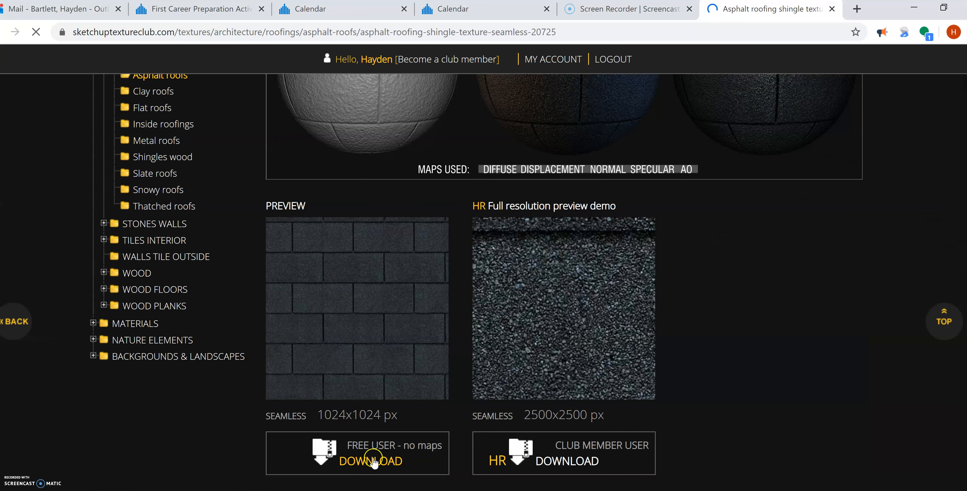
click(373, 462)
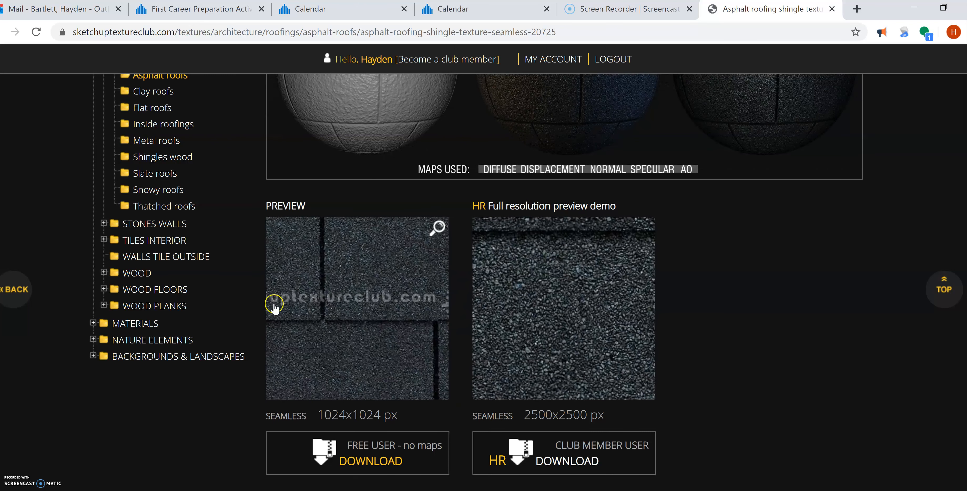
Copy the asphalt roofing shingle JPG from the downloaded archive into the BIM 2 folder on OneDrive and close the archive window
scroll(246, 335, up, 2)
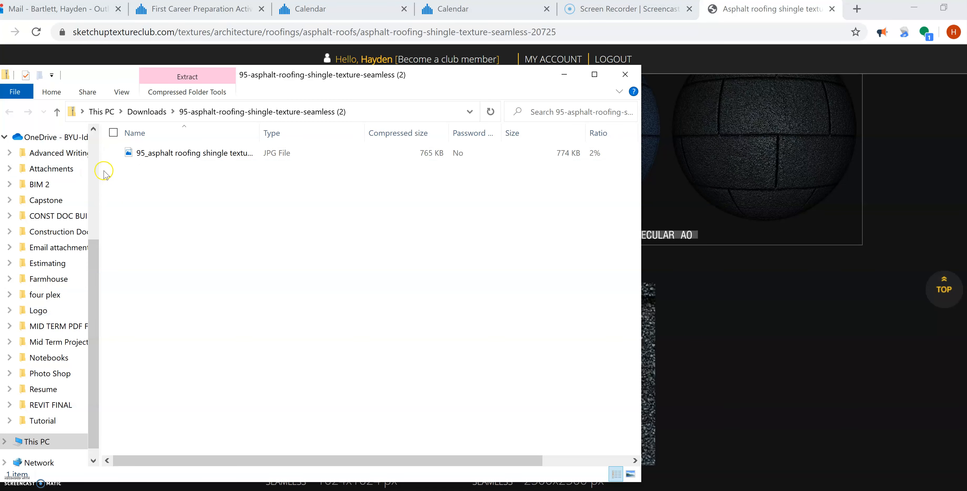
drag(102, 150, 147, 150)
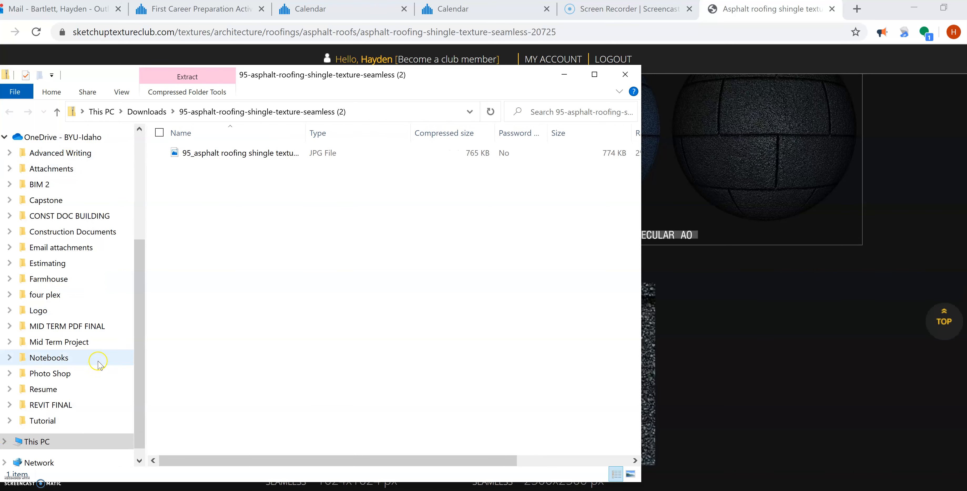
scroll(75, 210, up, 2)
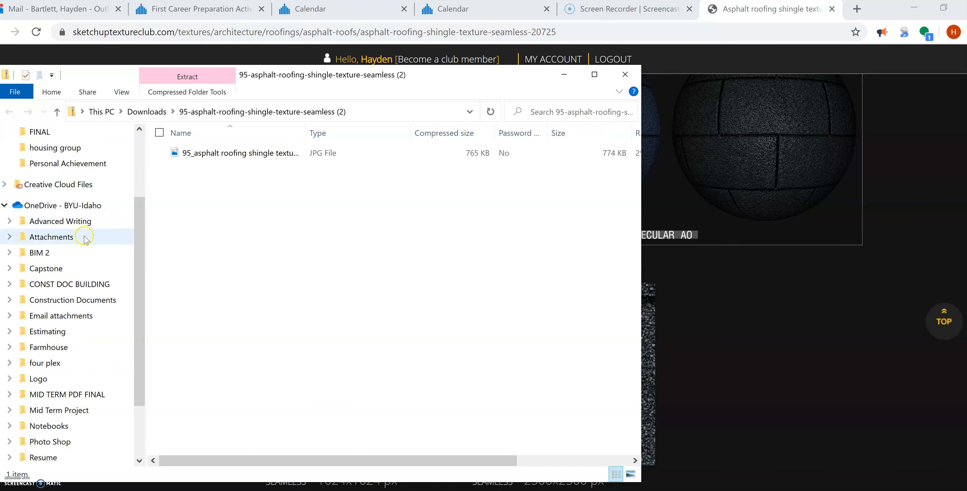
drag(226, 154, 64, 255)
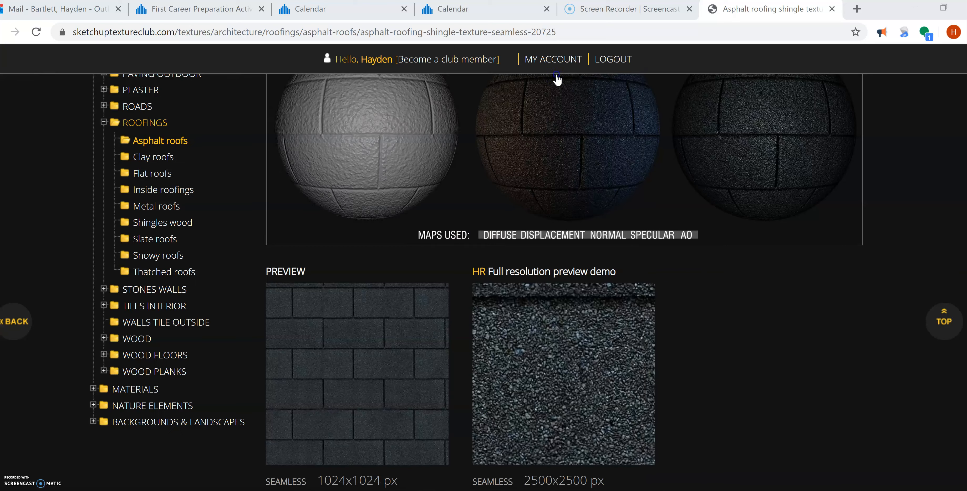
click(563, 74)
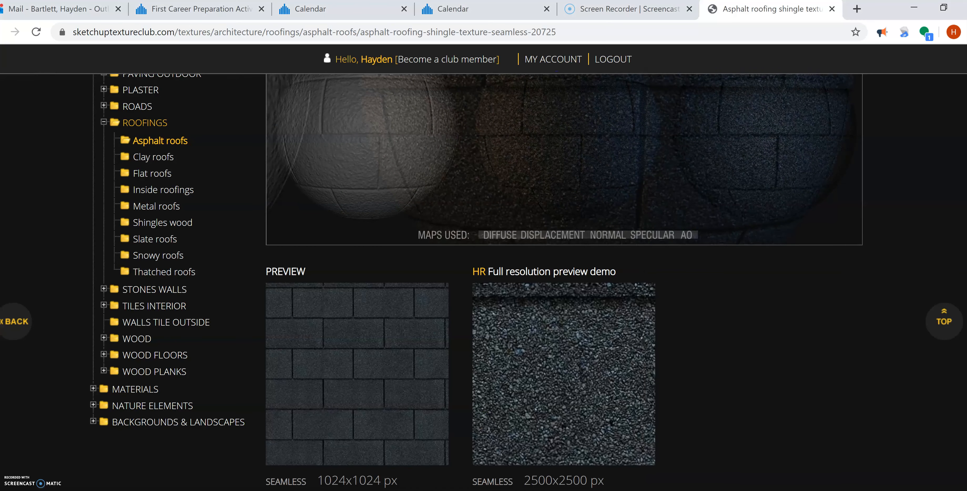
Switch to Revit and open the Material Browser for the Garage House project
key(alt+Tab)
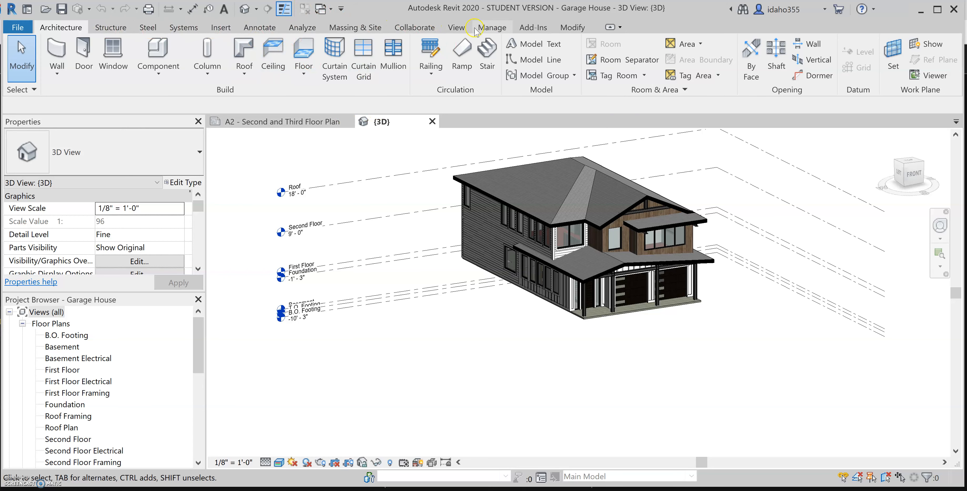
click(489, 28)
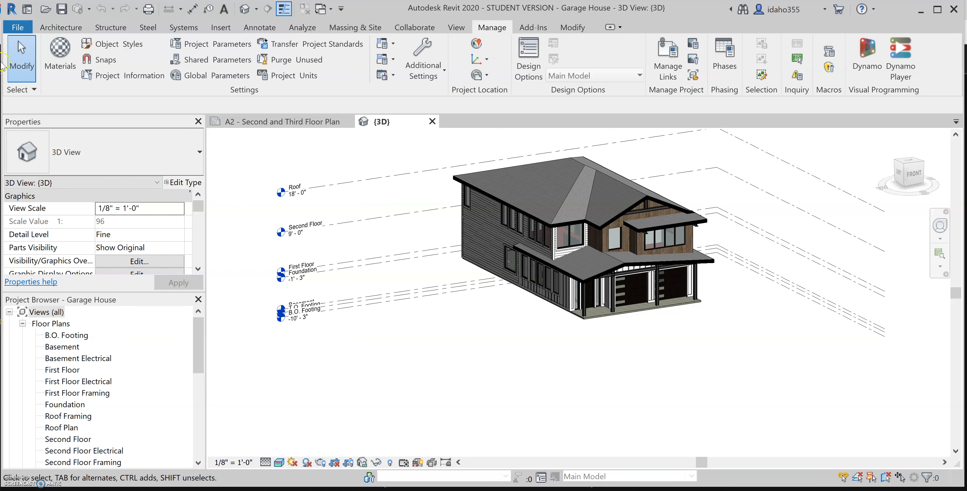
click(53, 60)
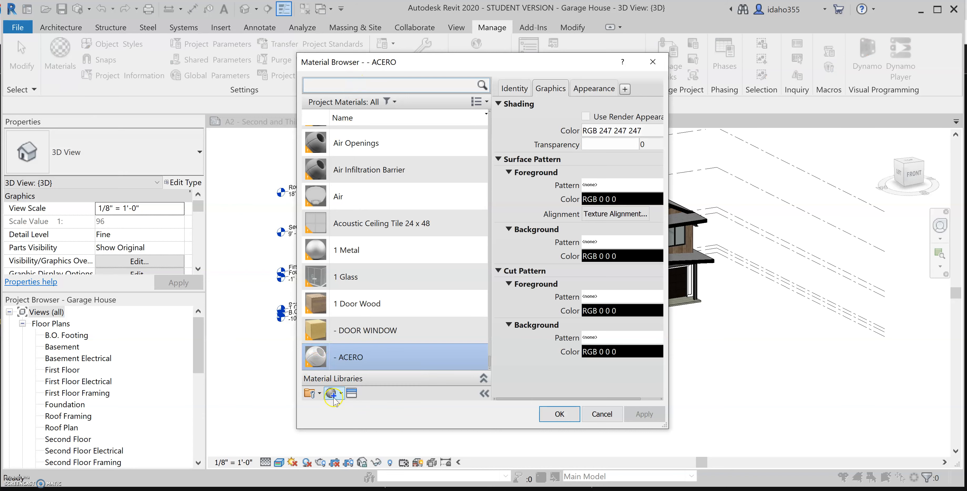
Create a new default material in the project materials list
scroll(397, 205, up, 12)
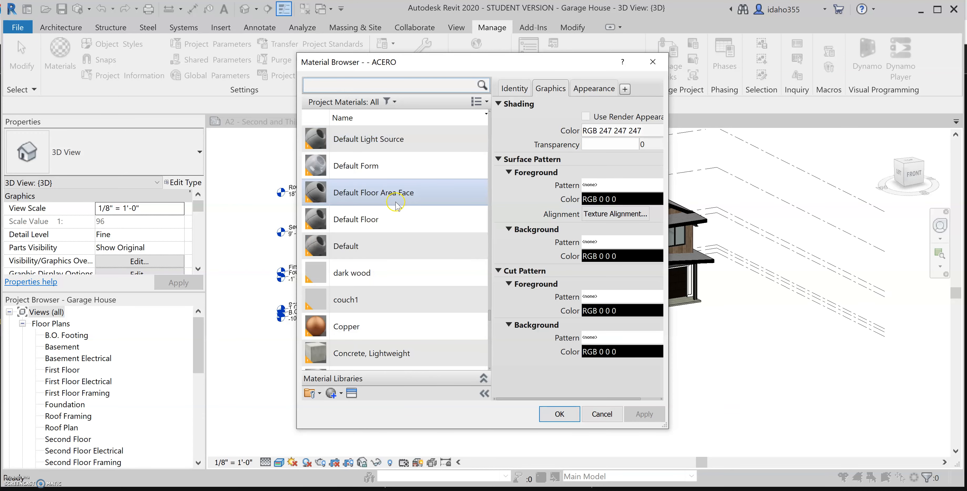
scroll(398, 195, up, 15)
scroll(405, 165, up, 3)
scroll(409, 163, down, 12)
scroll(390, 285, down, 1)
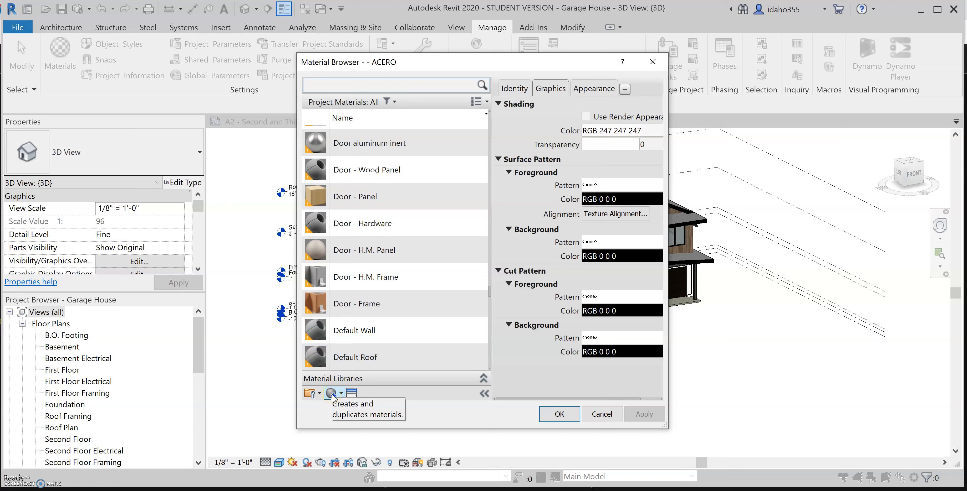
click(334, 397)
click(346, 407)
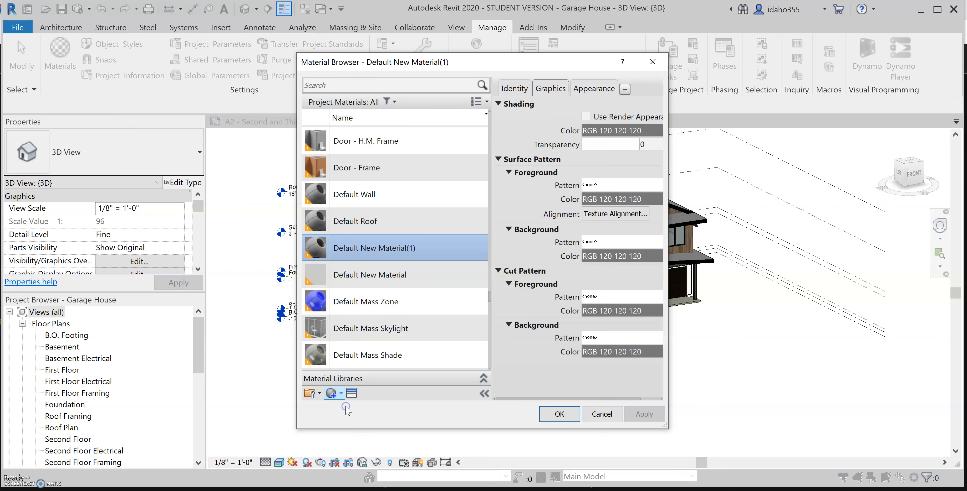
Rename the new material as HB Asphalt Roof Black
right_click(391, 254)
click(418, 282)
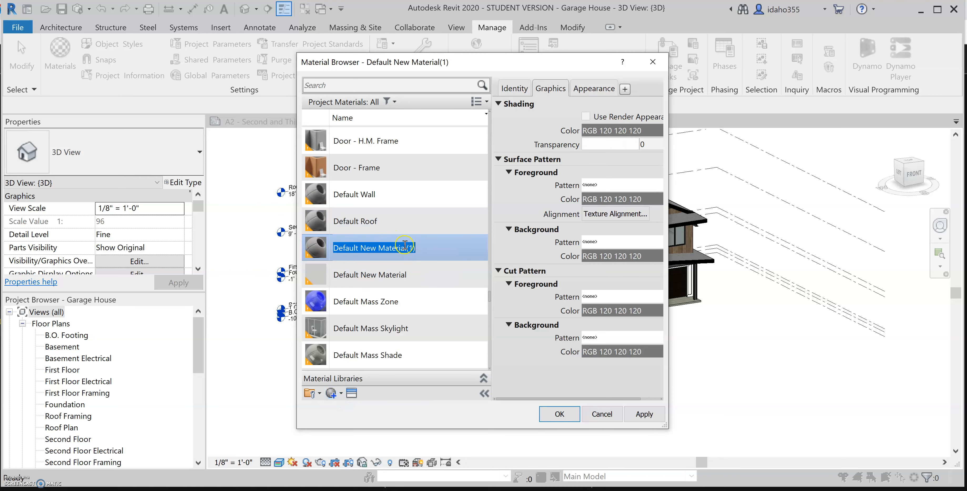
text(Asphalt Roof)
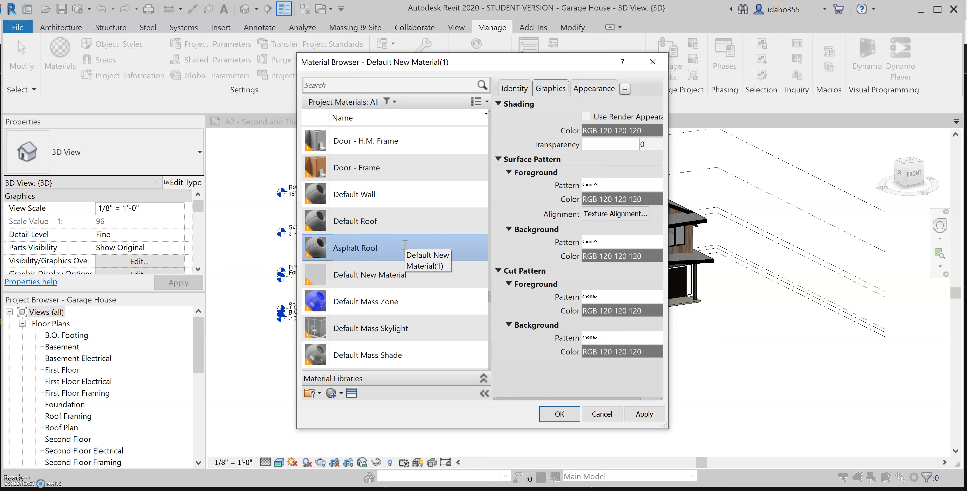
click(349, 253)
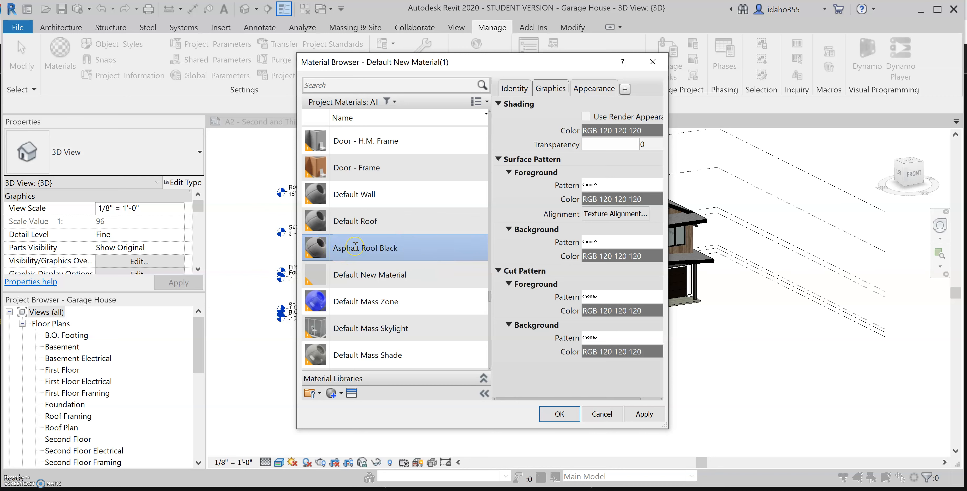
key(Home)
text(HB)
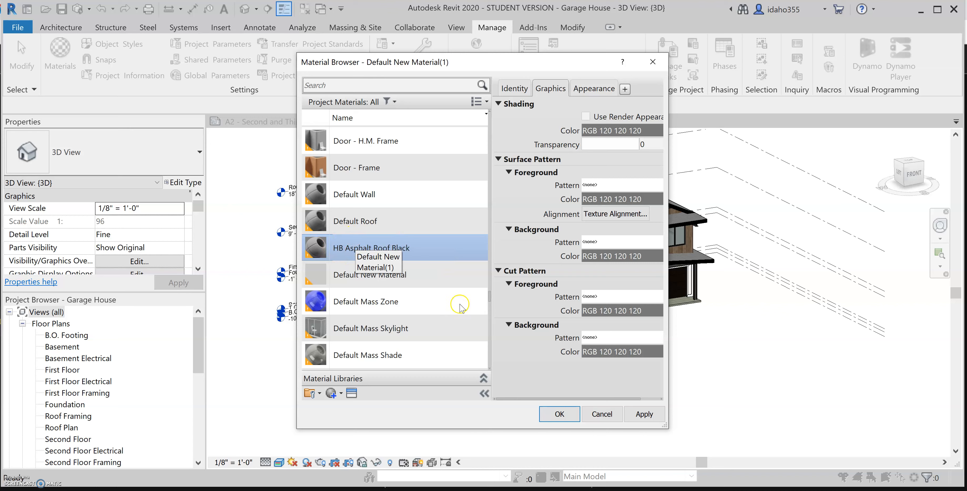
Assign the 95_asphalt roofing shingle texture from the OneDrive BIM 2 folder as the generic appearance image of HB Asphalt Roof Black
click(582, 91)
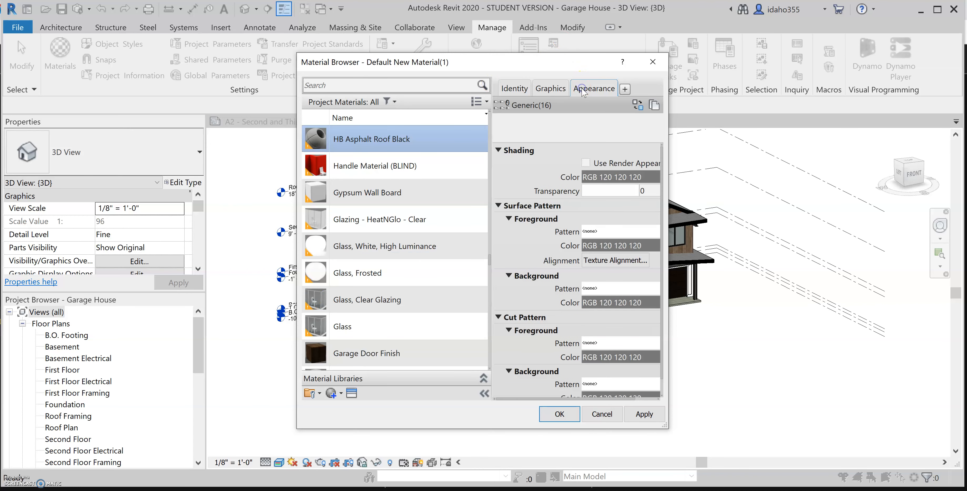
click(608, 207)
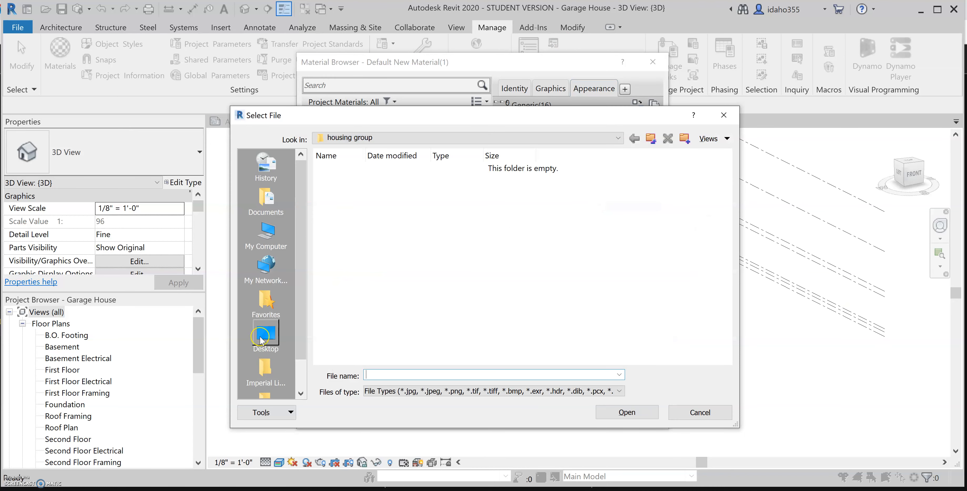
click(262, 338)
click(431, 193)
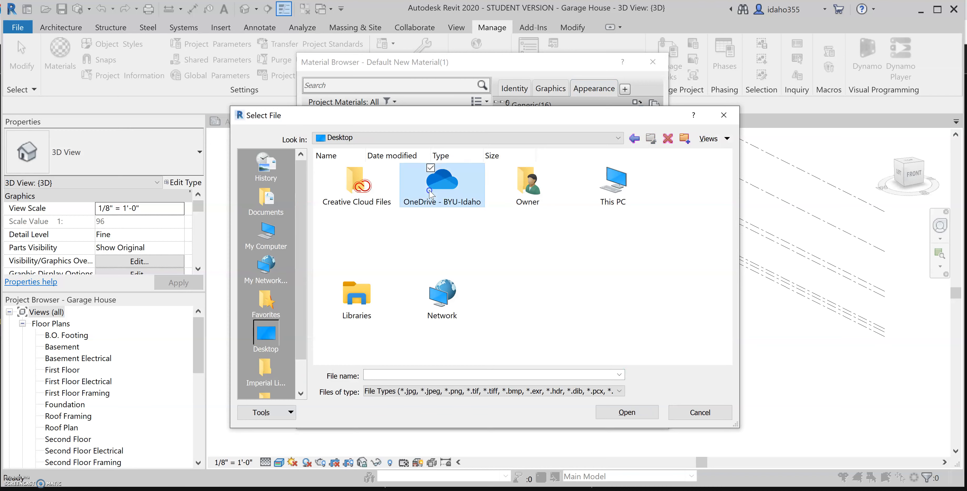
double_click(431, 193)
double_click(528, 185)
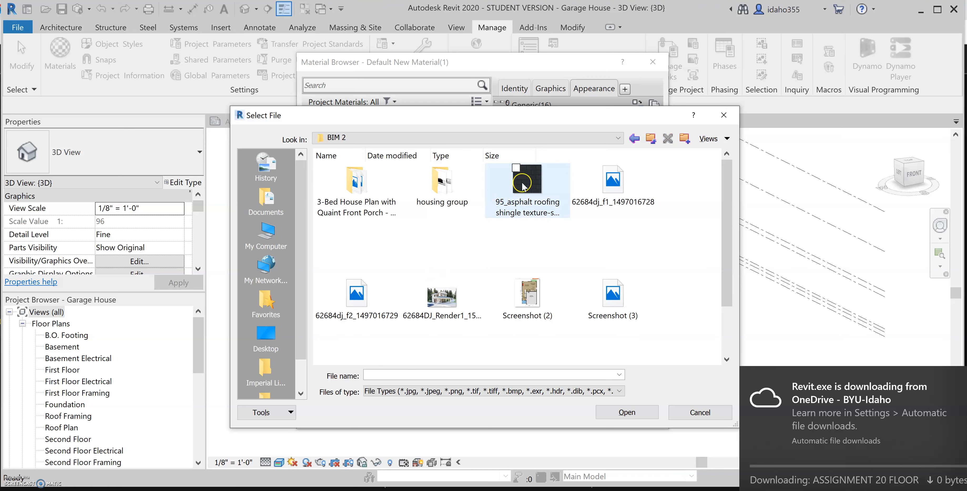
click(523, 185)
click(634, 417)
click(626, 414)
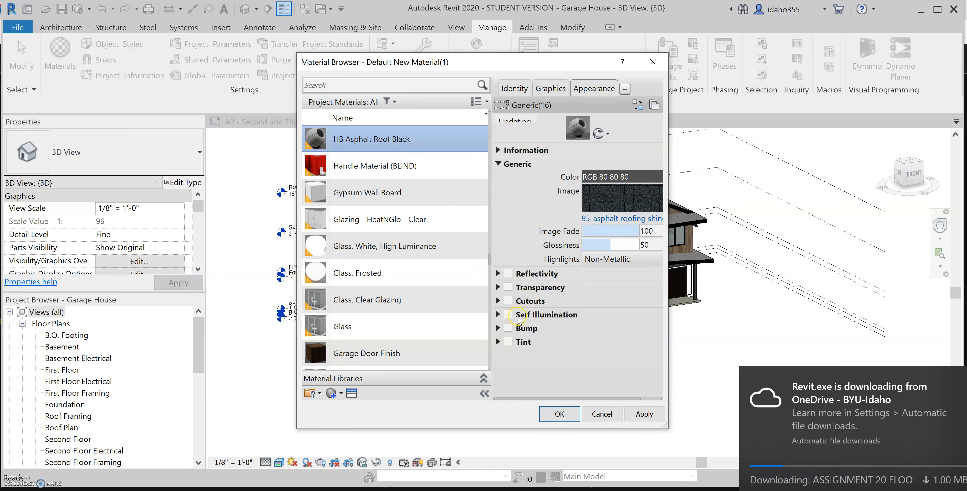
Enable bump for HB Asphalt Roof Black with the 95_asphalt roofing shingle texture as its image, and accept the material
click(498, 328)
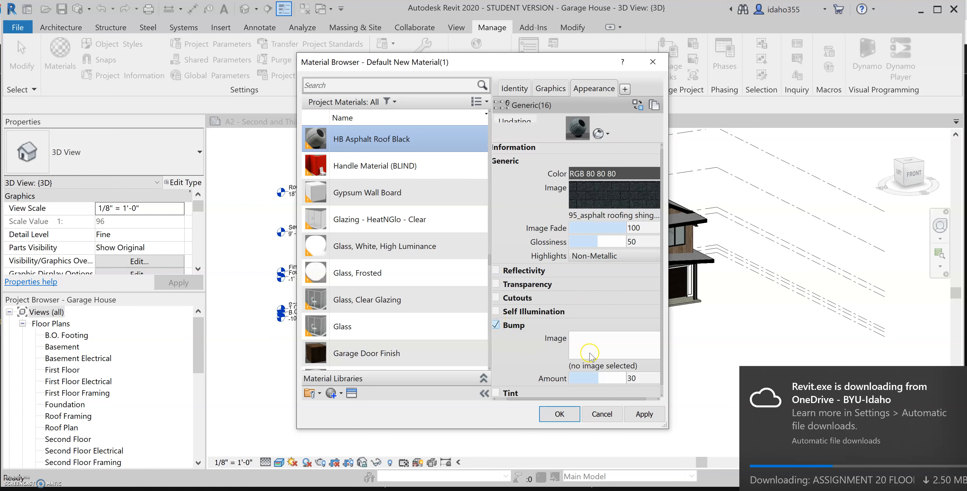
click(611, 353)
click(522, 207)
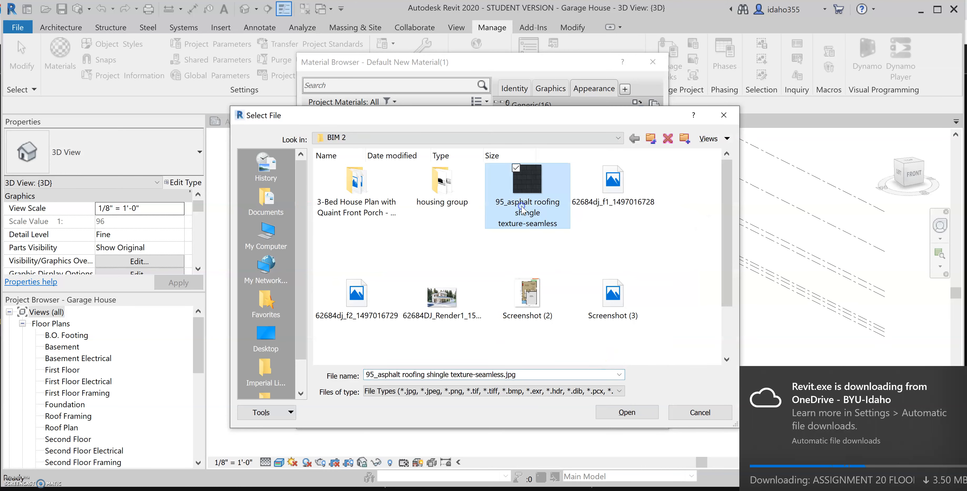
click(609, 417)
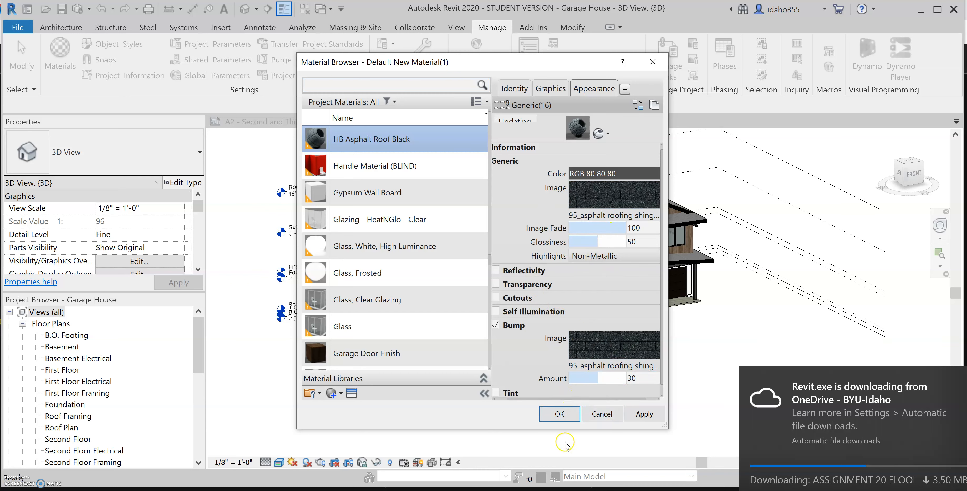
click(547, 415)
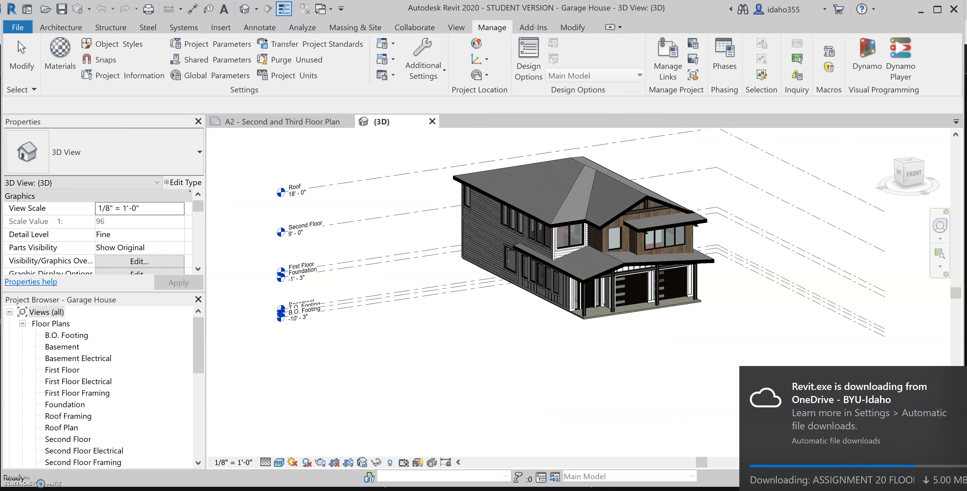
Paint the large main roof face above the long side wall with HB Asphalt Roof Black, found by searching for hb
scroll(585, 175, up, 5)
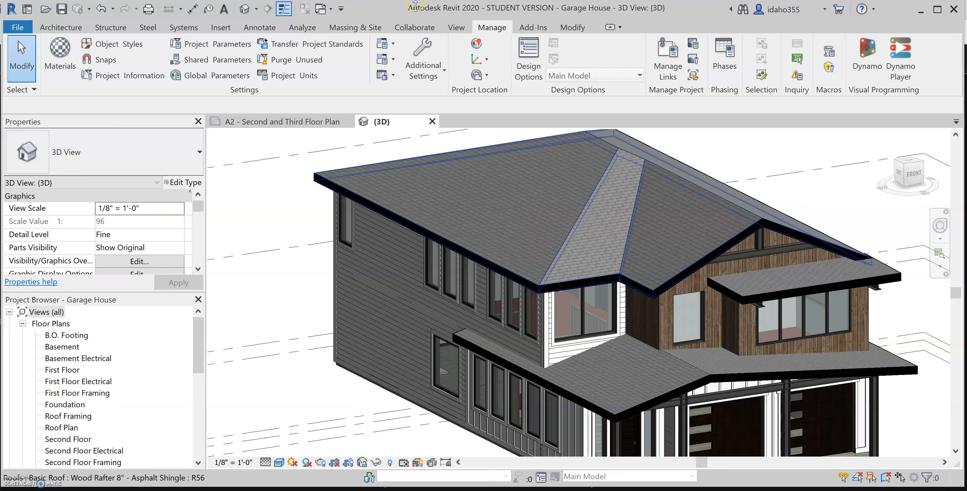
click(572, 27)
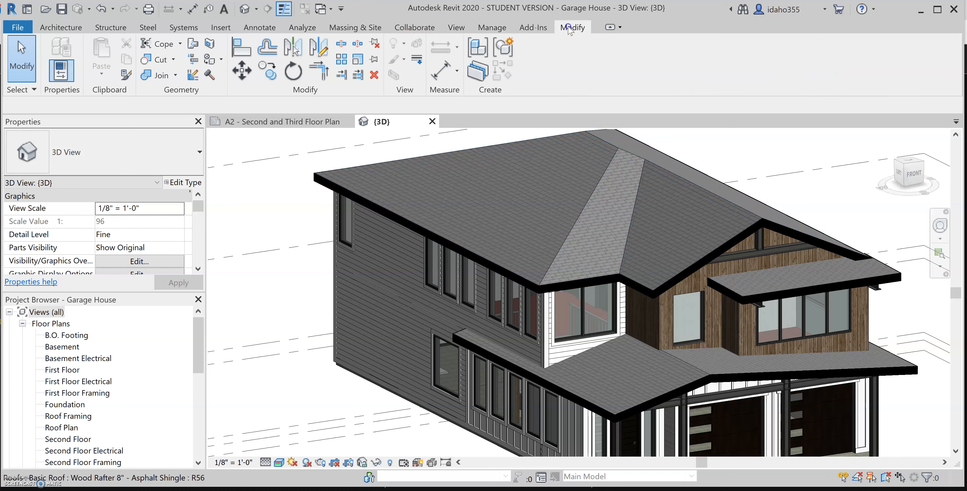
click(223, 59)
click(218, 88)
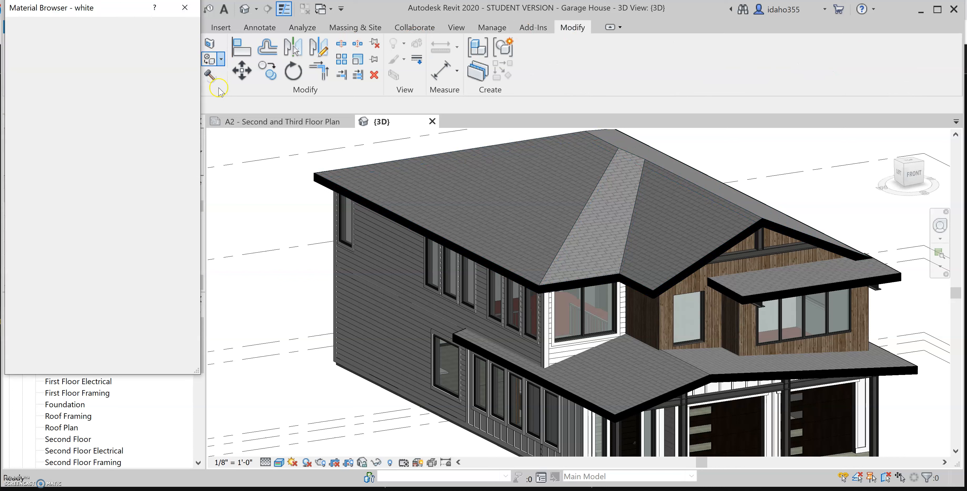
scroll(101, 189, down, 2)
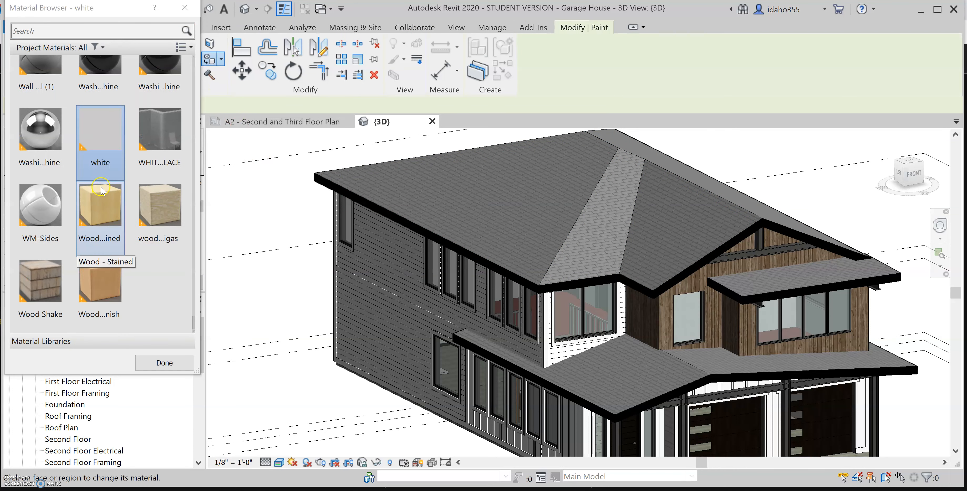
scroll(102, 189, up, 5)
click(50, 30)
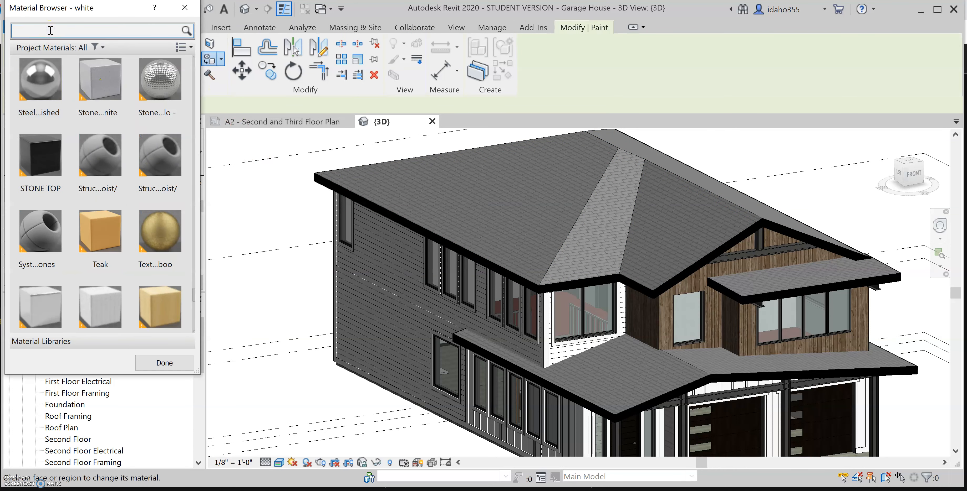
click(46, 96)
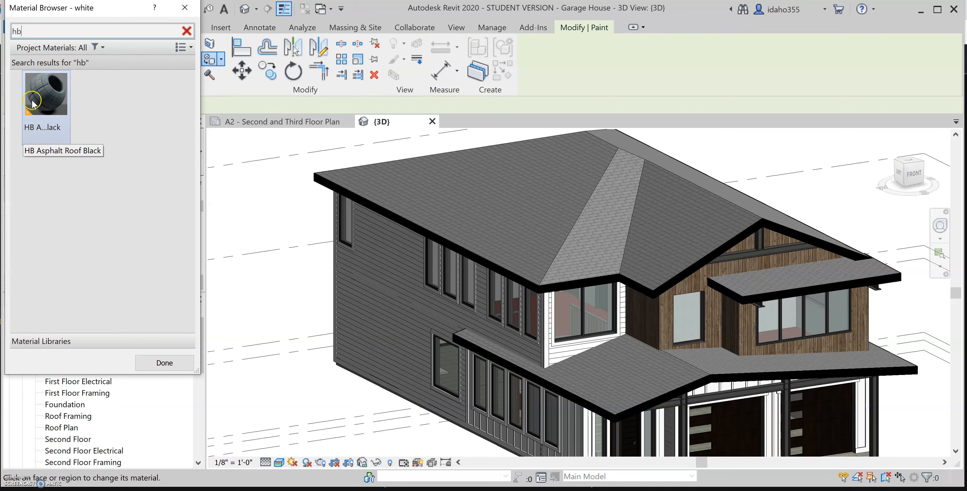
click(555, 226)
Examine the shingle size on the painted roof face against the adjacent unpainted face, and end painting
scroll(536, 193, up, 3)
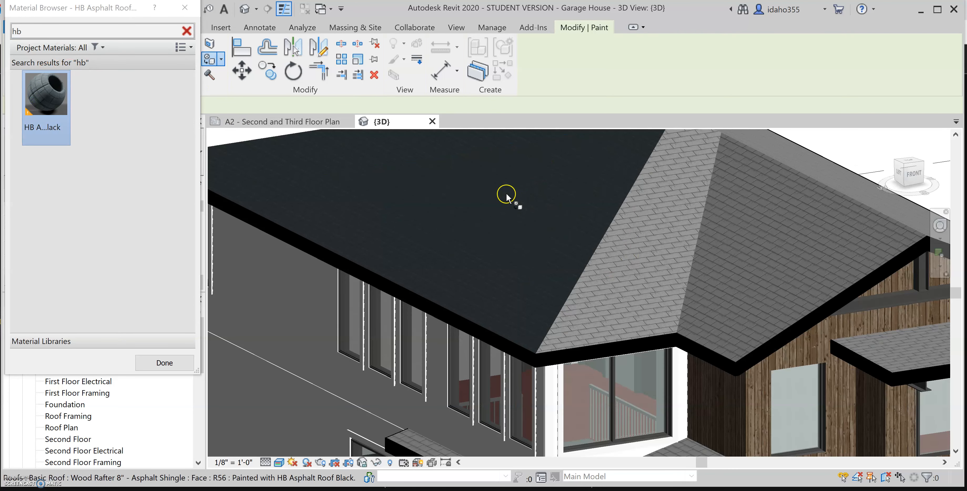
scroll(511, 206, up, 2)
scroll(591, 258, down, 3)
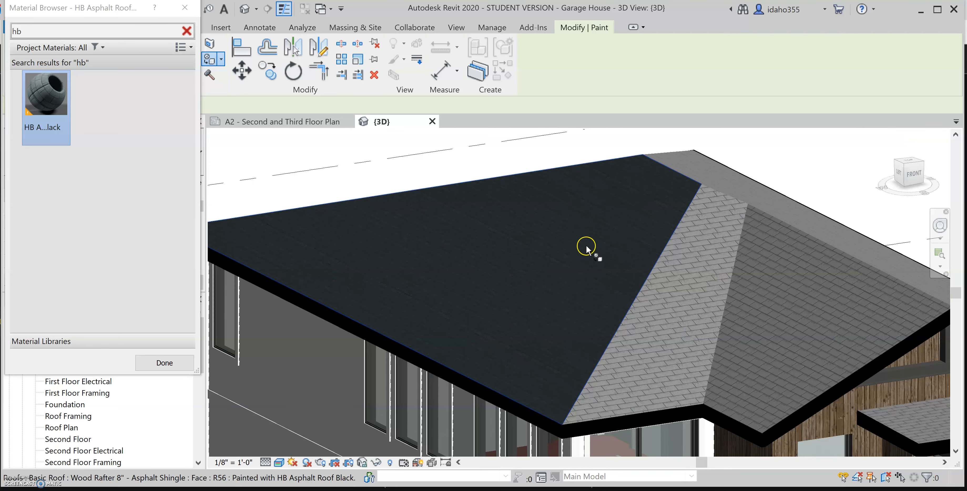
scroll(587, 254, up, 4)
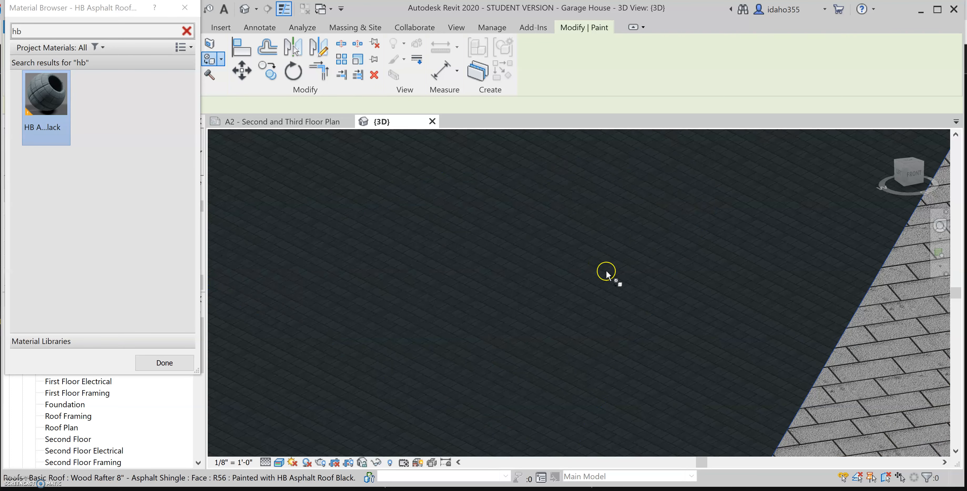
scroll(618, 286, up, 2)
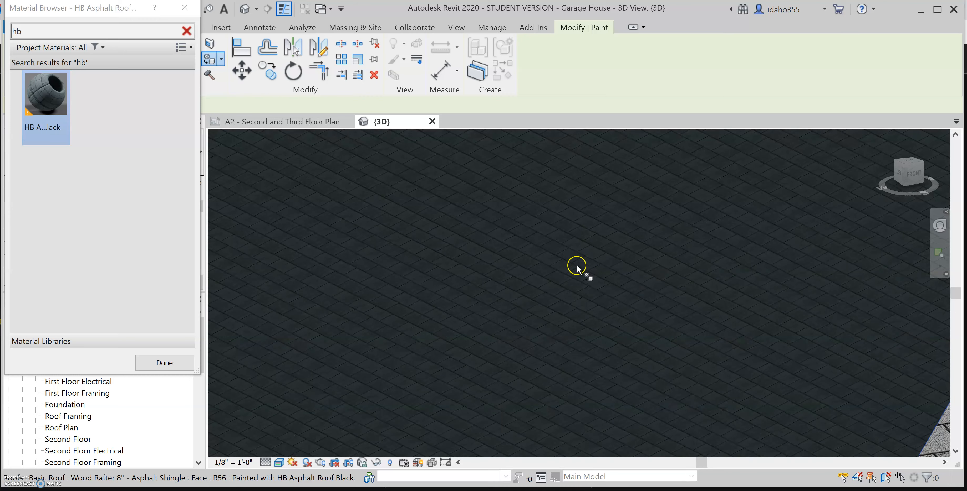
scroll(580, 263, down, 3)
scroll(731, 312, up, 3)
scroll(738, 315, up, 2)
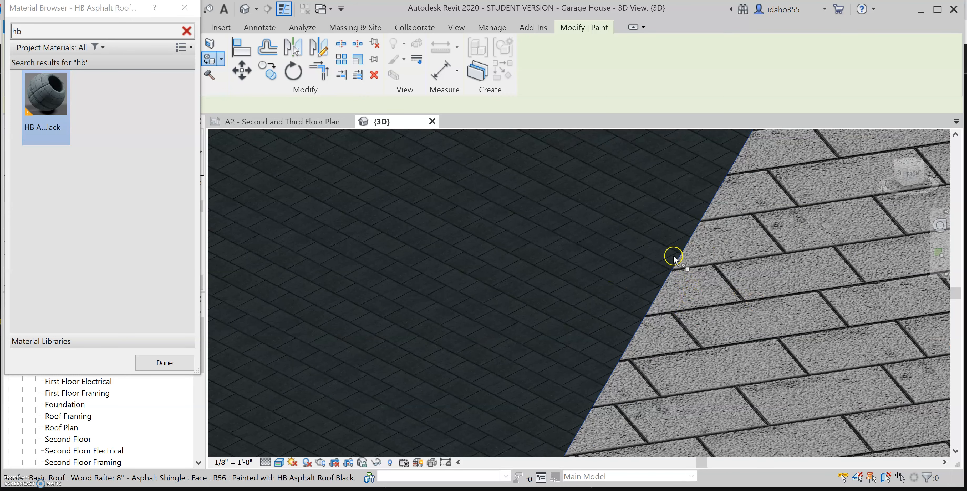
scroll(550, 250, down, 2)
scroll(559, 264, down, 3)
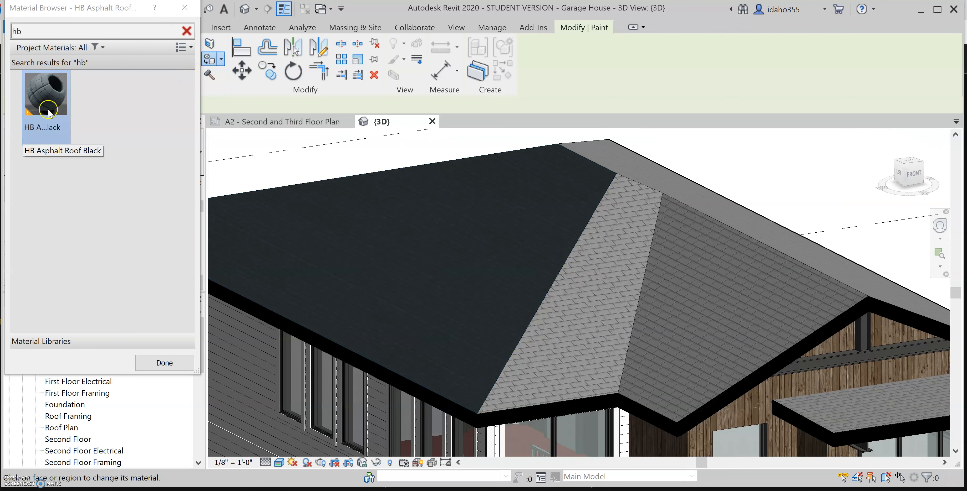
click(185, 8)
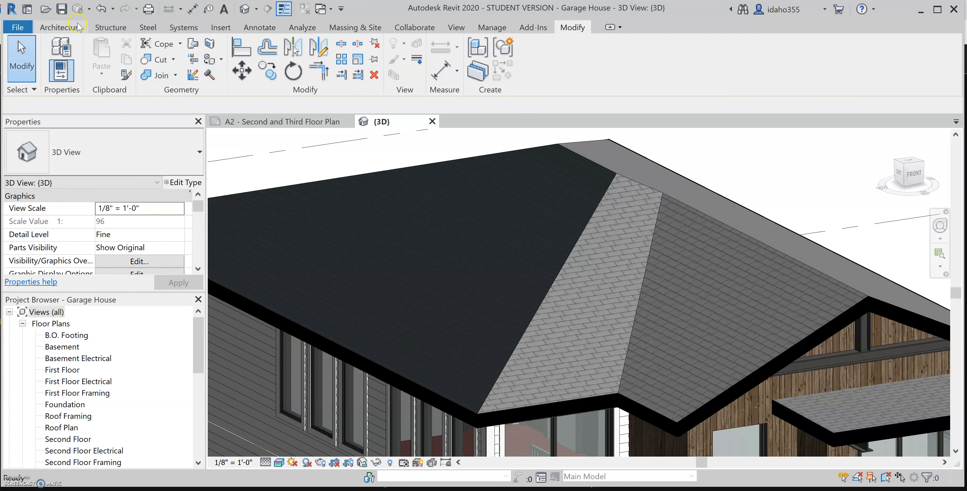
Set the sample size of HB Asphalt Roof Black's generic image texture to 3'-0" and accept the material
click(486, 26)
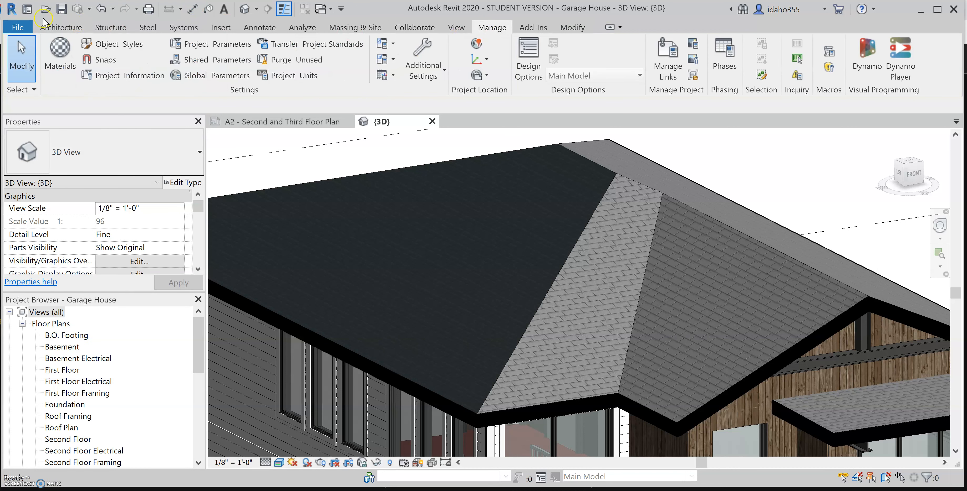
click(52, 53)
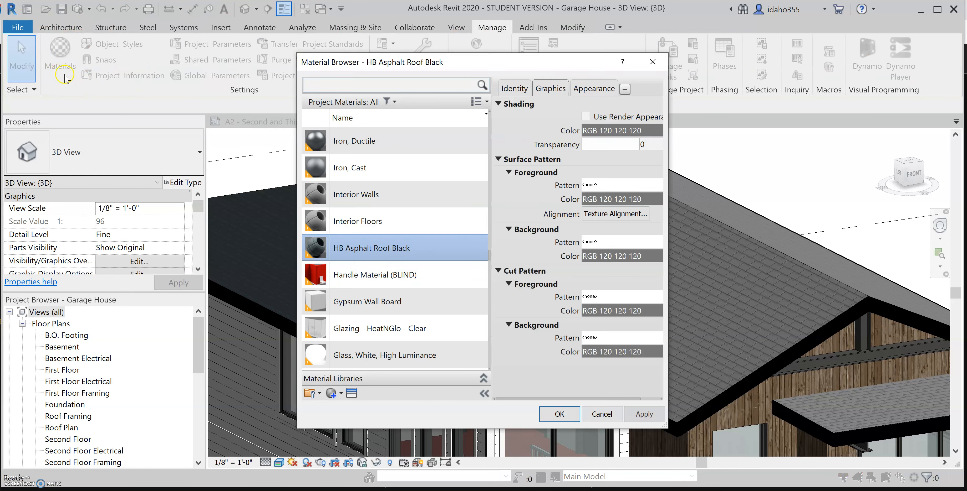
click(592, 90)
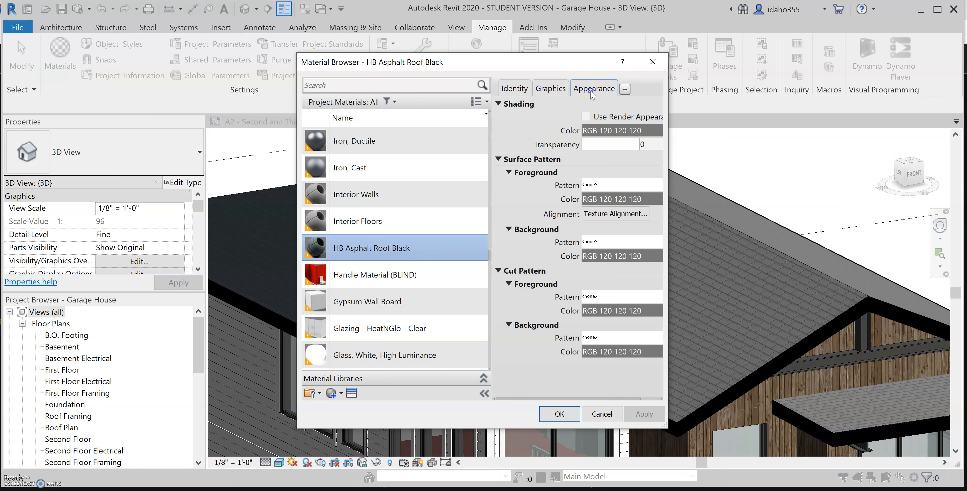
mouse_move(630, 202)
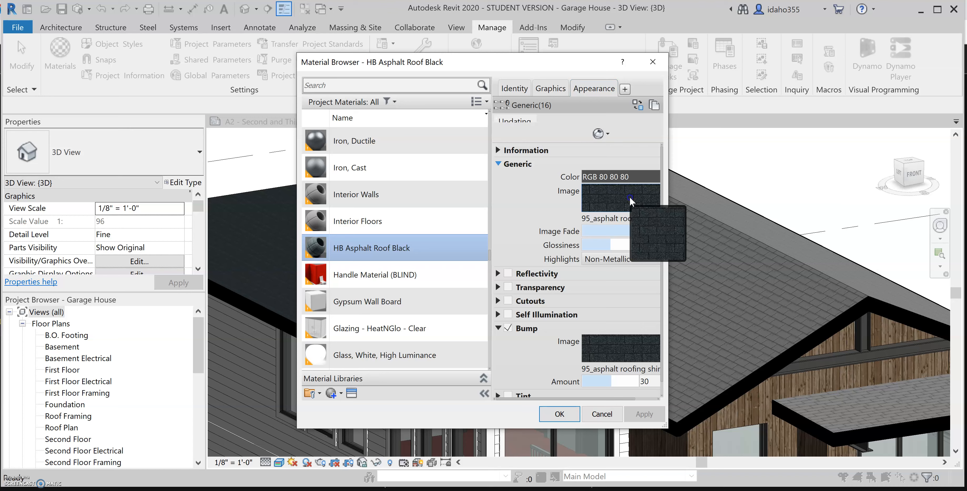
click(630, 202)
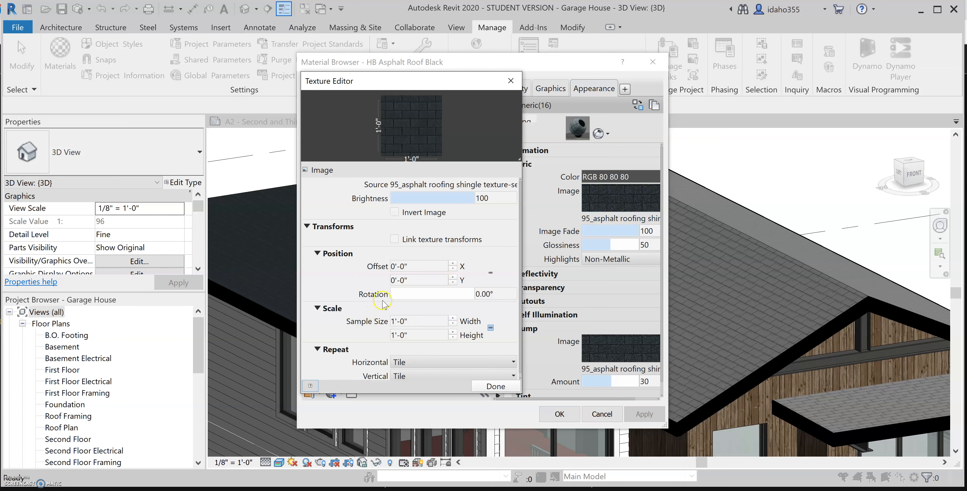
click(417, 323)
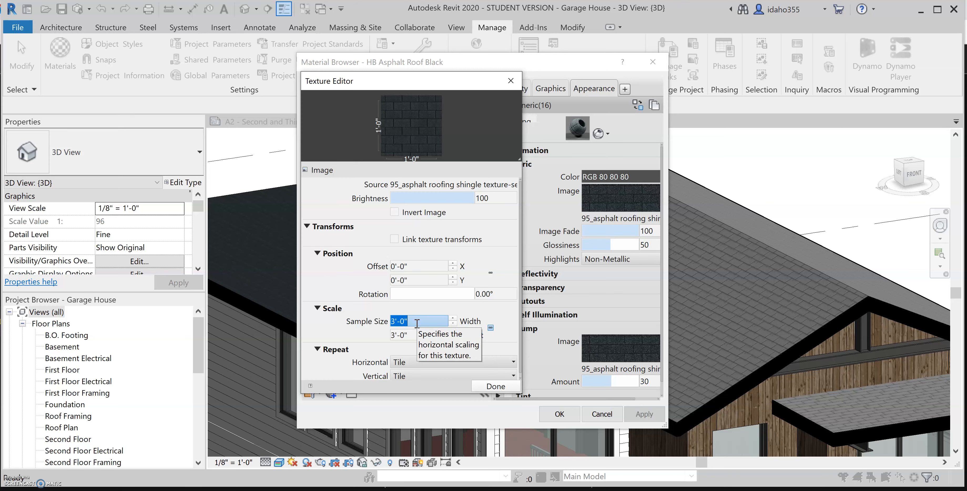
click(492, 386)
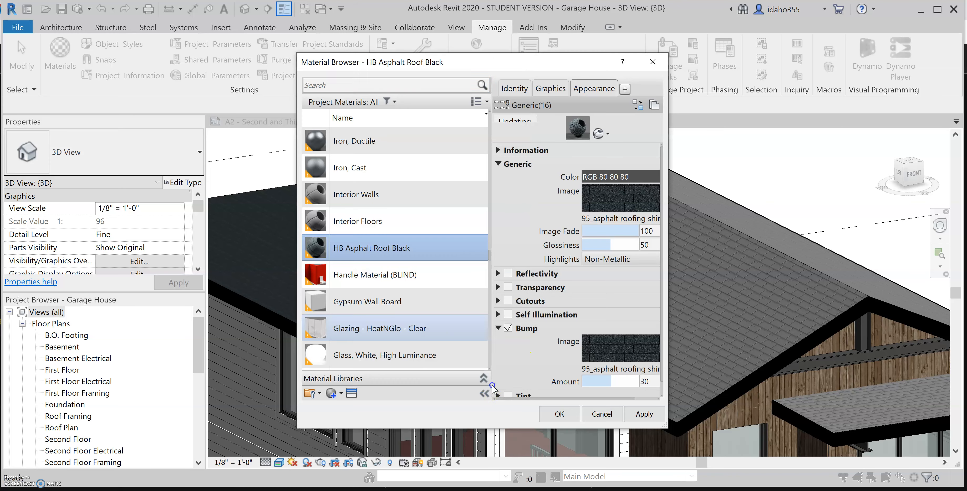
click(569, 416)
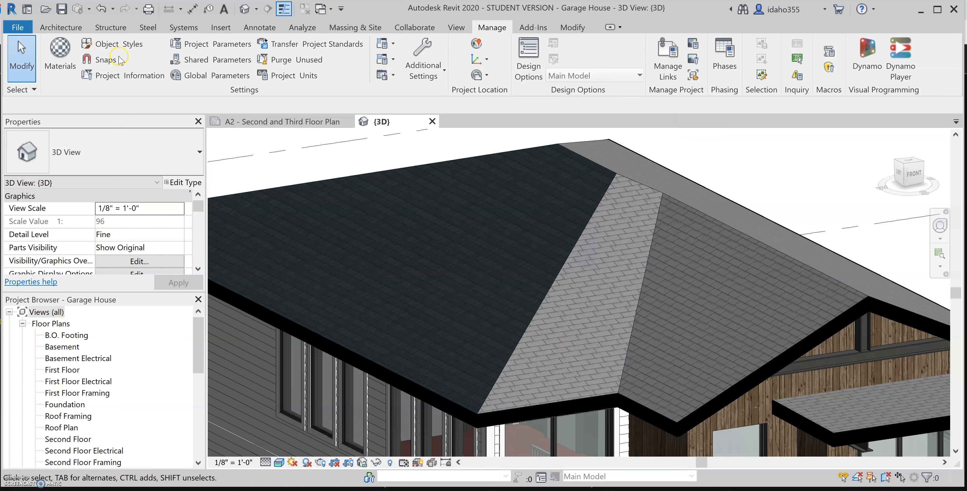
Set the generic image texture's sample size to 2 feet for HB Asphalt Roof Black and check the shingle scale on the roof
click(60, 59)
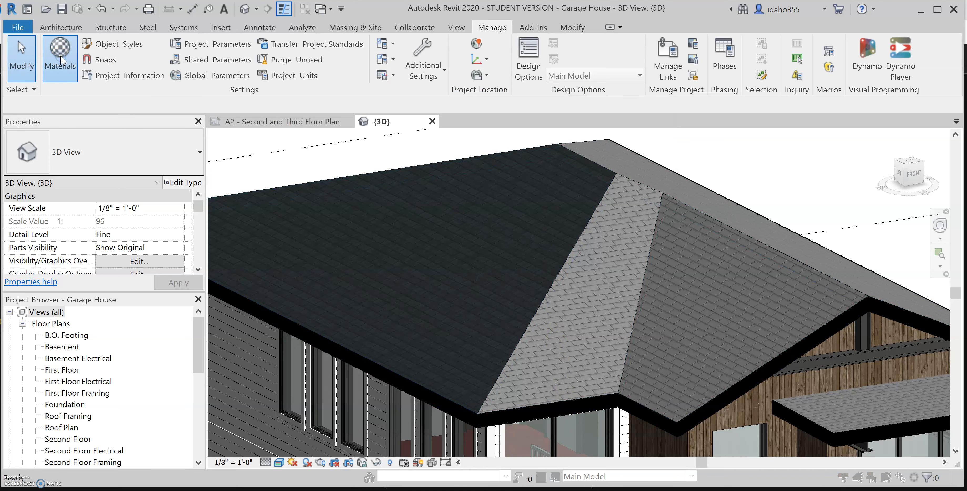
click(33, 40)
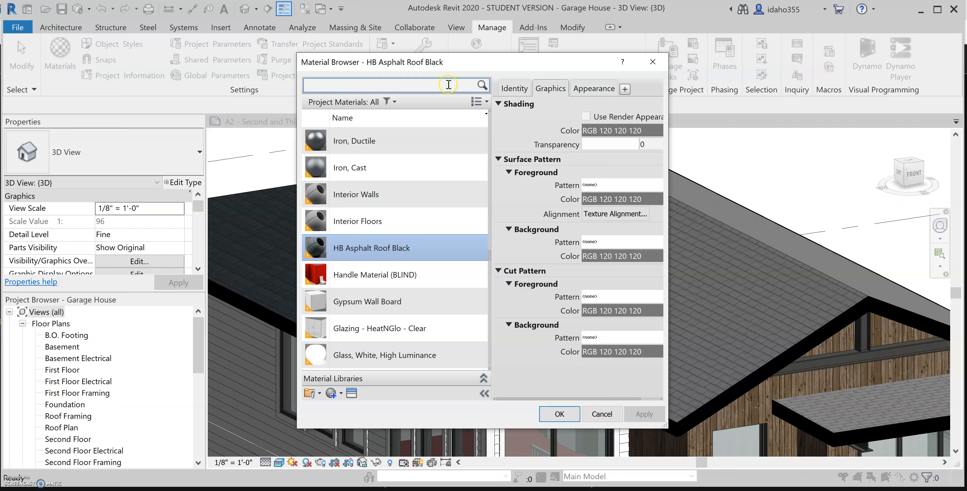
click(586, 89)
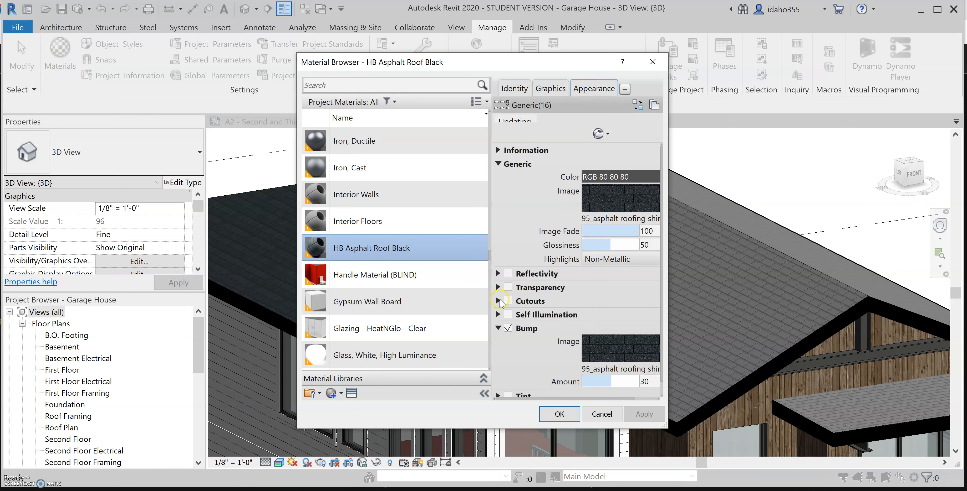
click(595, 203)
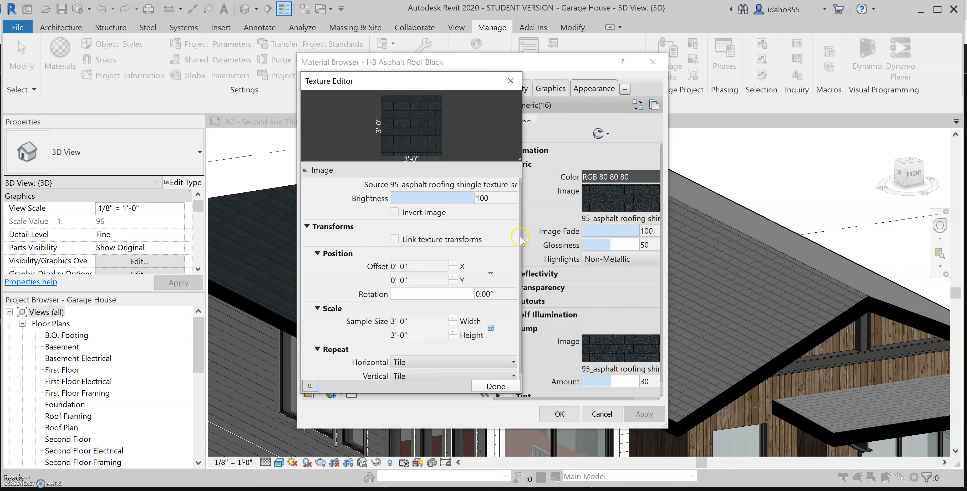
click(412, 321)
text(2)
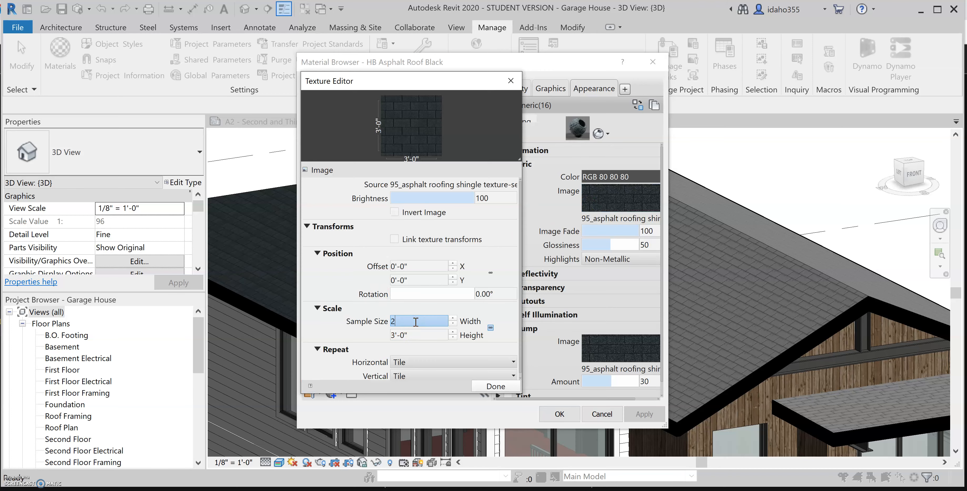
click(496, 387)
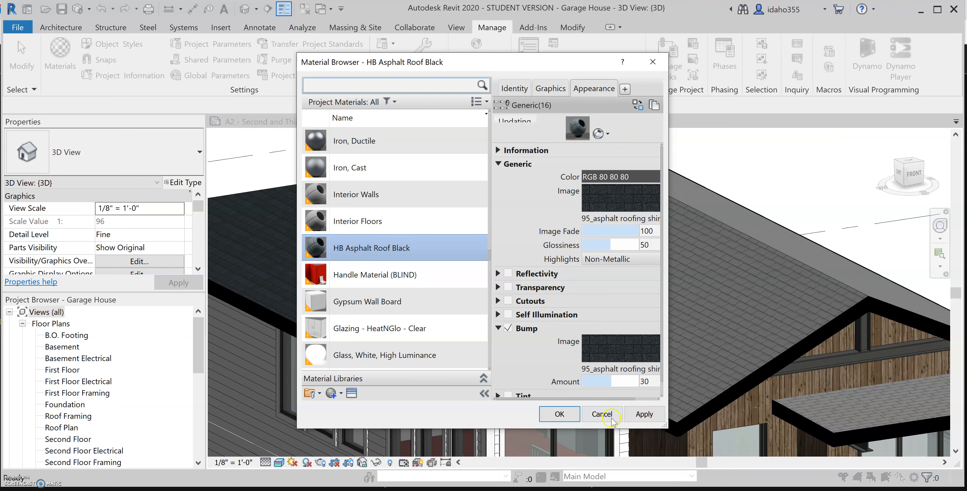
click(573, 415)
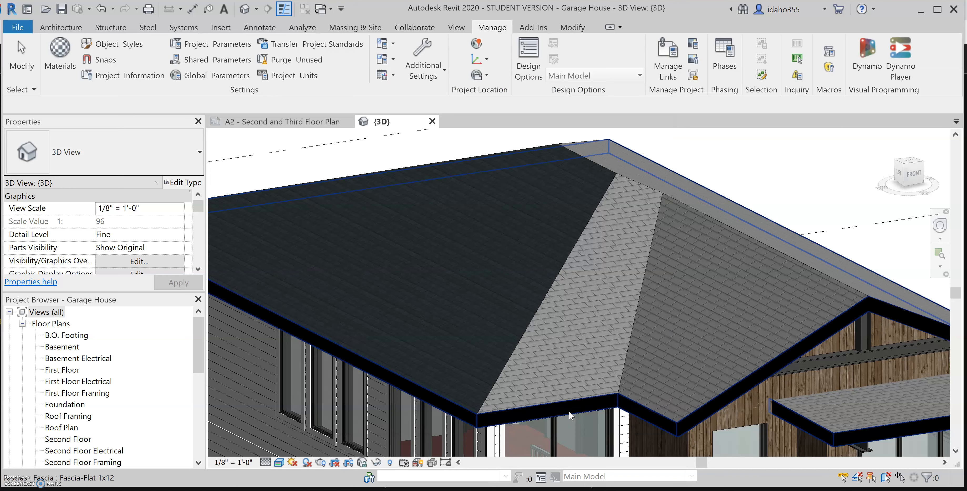
scroll(505, 297, up, 5)
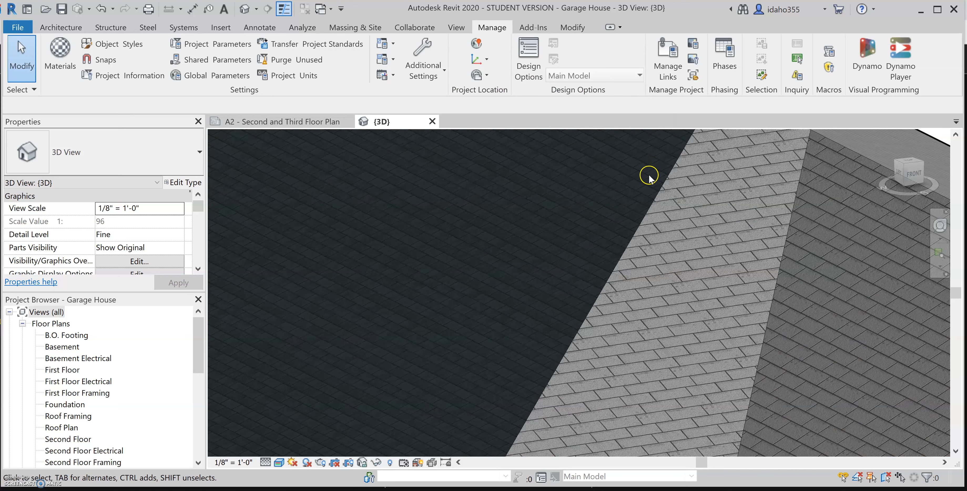
scroll(592, 257, up, 2)
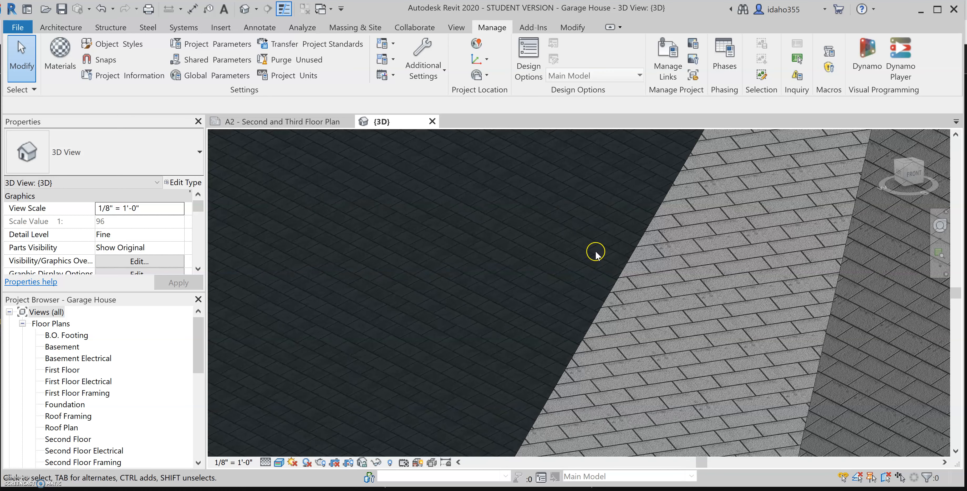
scroll(543, 234, down, 3)
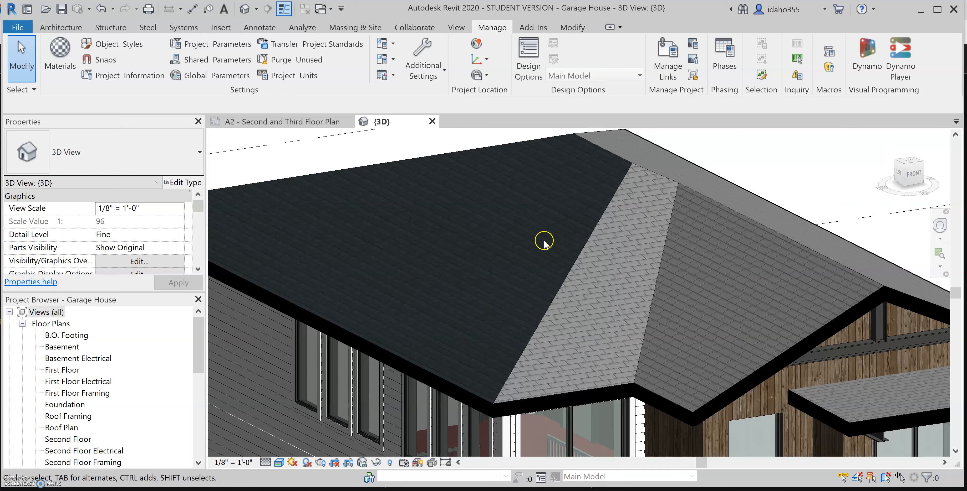
Open the layer assembly of the main upper roof's type, Wood Rafter 8" - Asphalt Shingle, for editing
scroll(555, 236, down, 3)
scroll(577, 229, up, 1)
scroll(601, 249, down, 2)
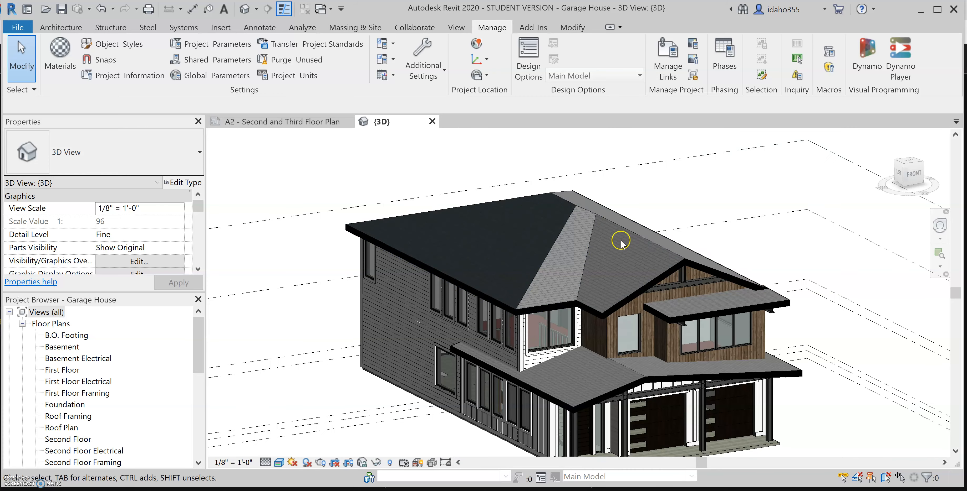
scroll(620, 246, up, 3)
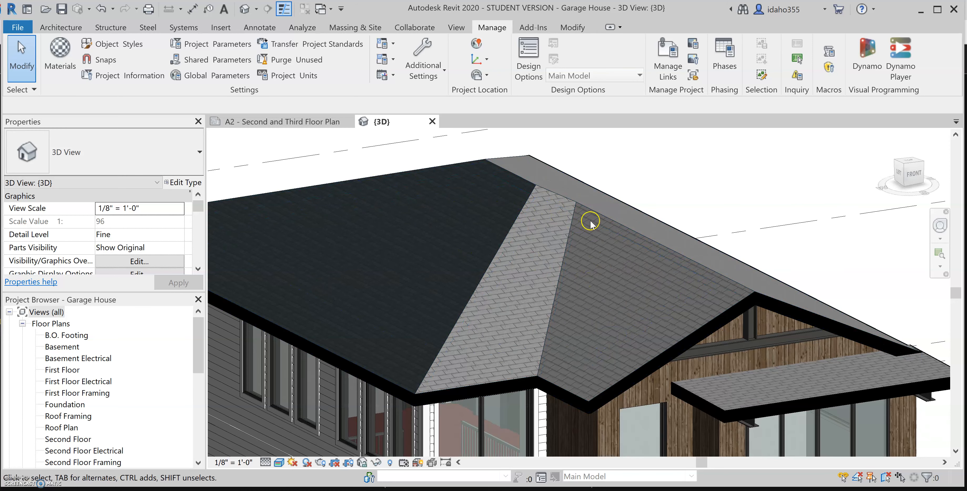
click(586, 203)
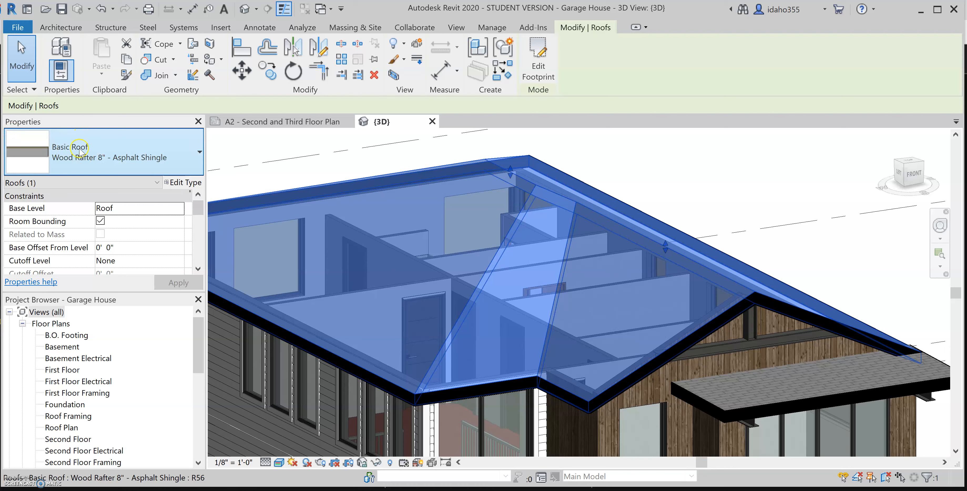
click(182, 184)
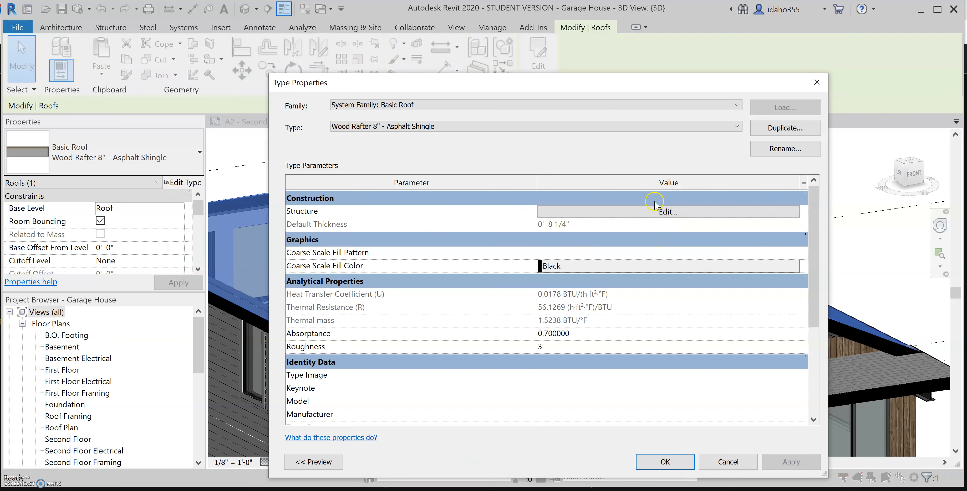
click(654, 213)
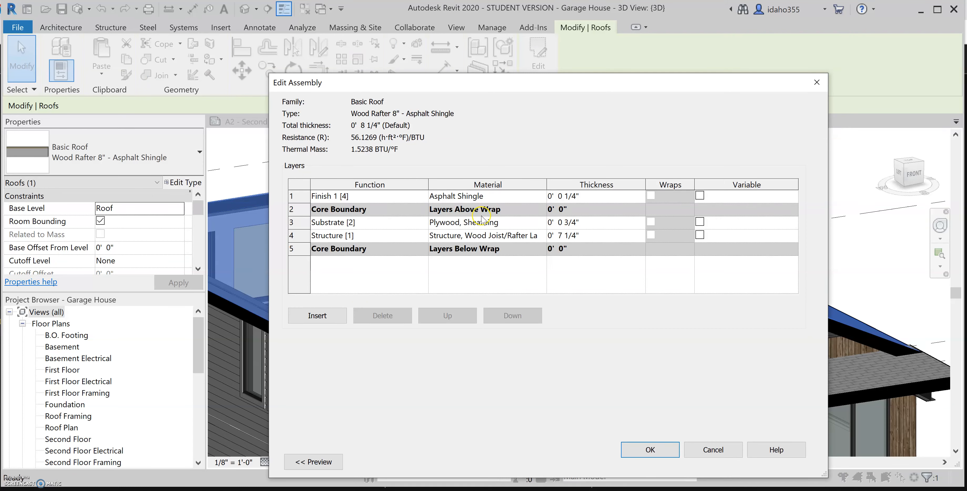
Assign HB Asphalt Roof Black, found by searching for hb, to the Finish 1 layer and accept the roof type changes
click(480, 197)
click(540, 196)
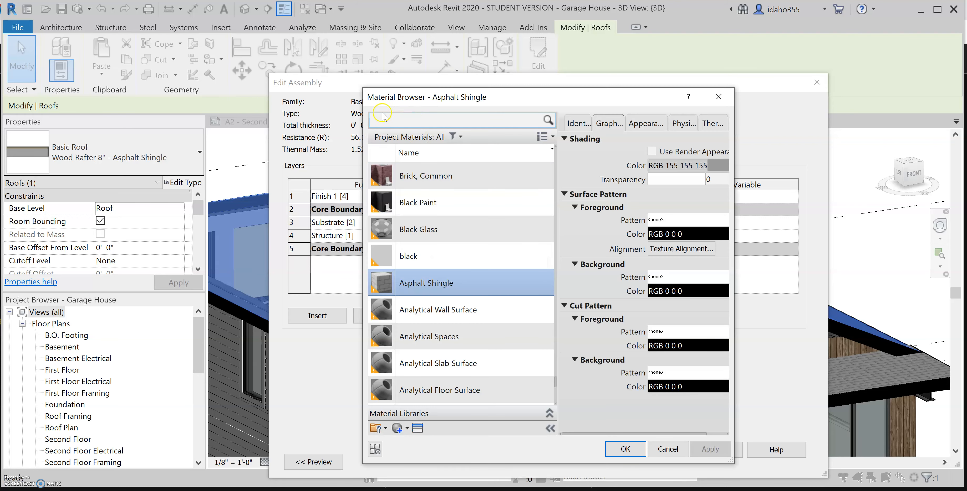
scroll(413, 177, up, 1)
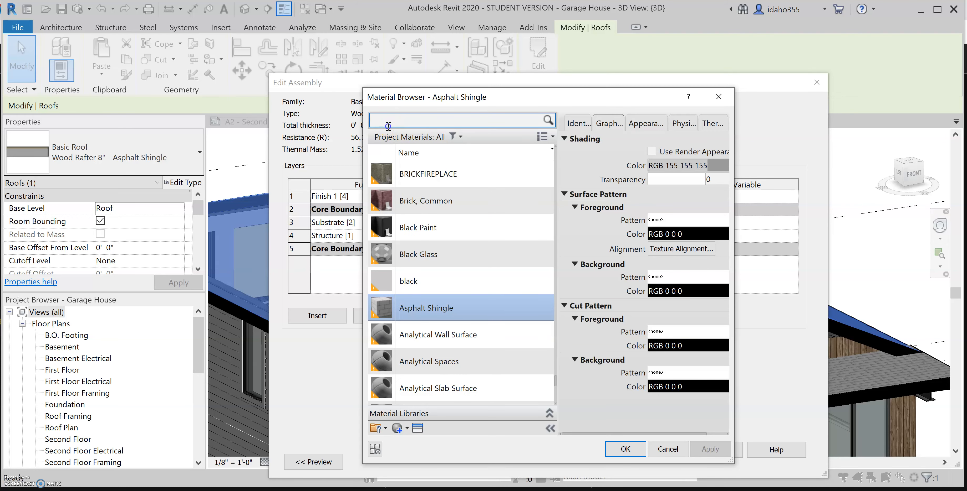
text(hb)
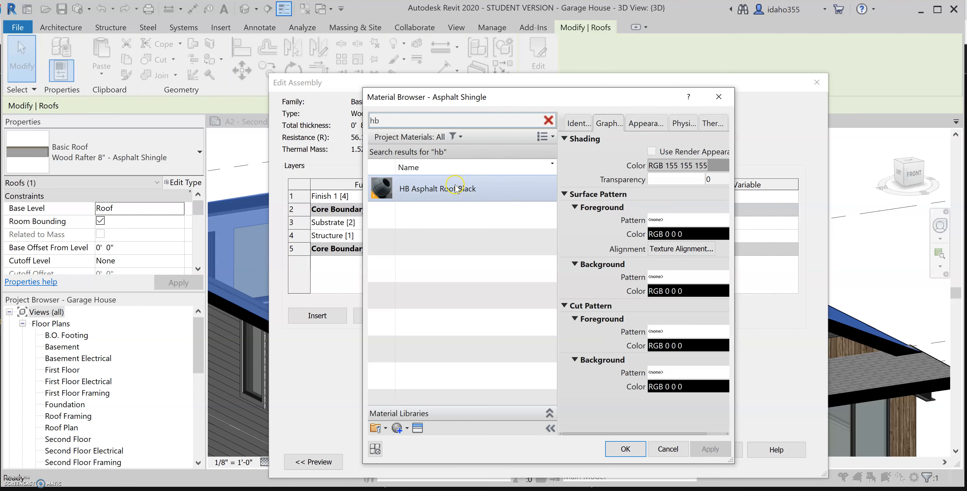
click(455, 188)
click(625, 451)
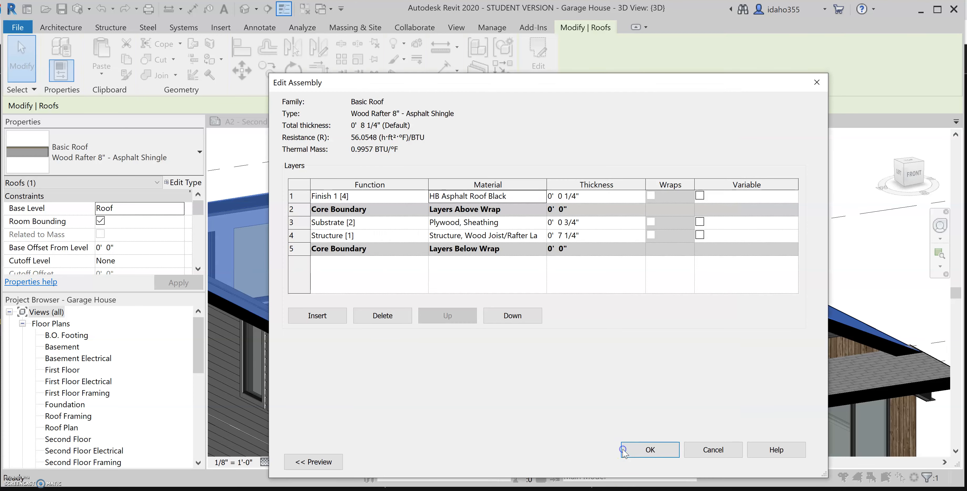
click(641, 449)
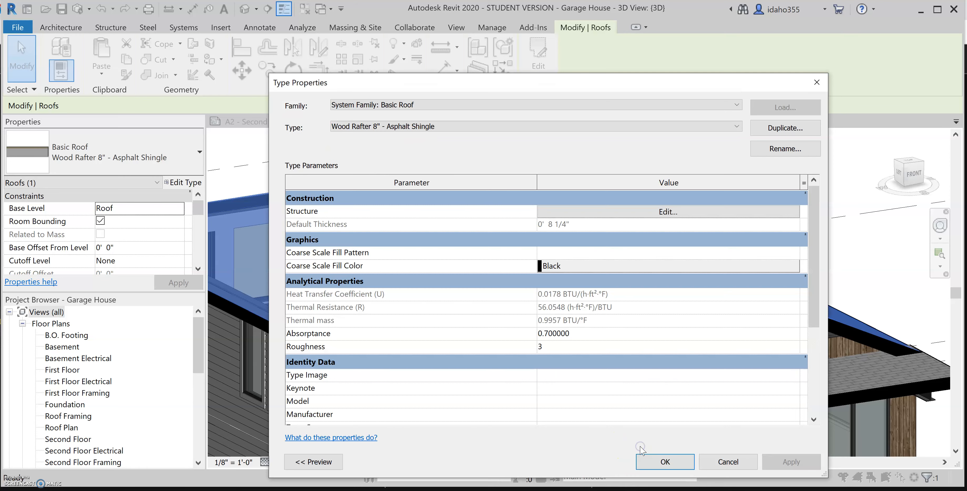
click(644, 461)
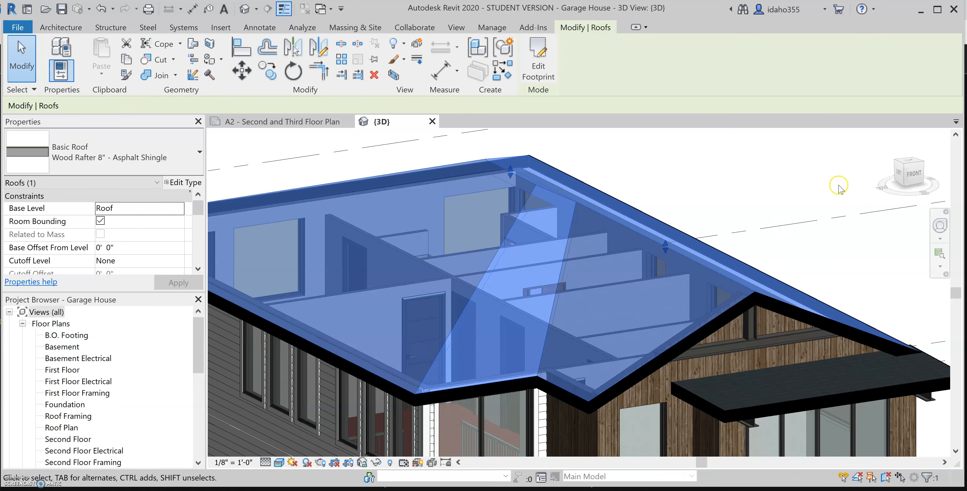
click(660, 209)
Remove the paint from the large main roof face above the long side wall
scroll(638, 217, down, 6)
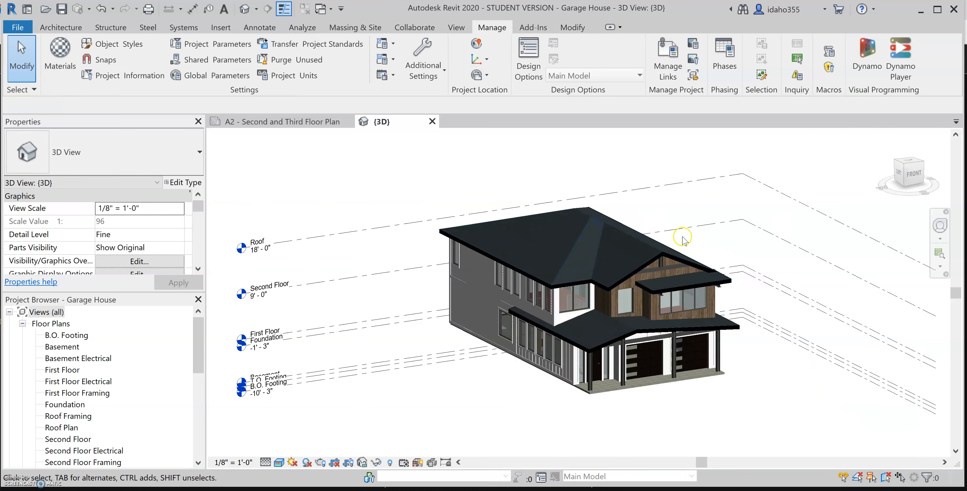
shift+middle_drag(701, 364, 691, 219)
scroll(642, 188, up, 4)
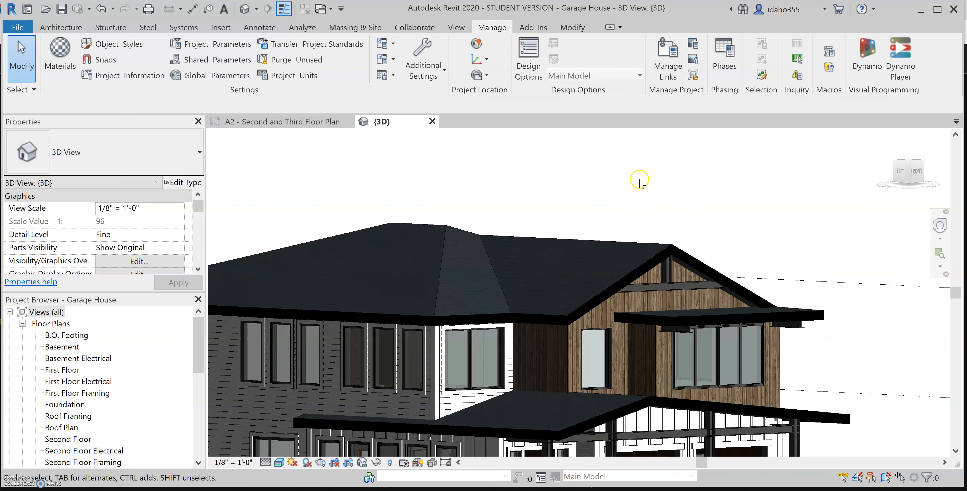
scroll(452, 258, up, 3)
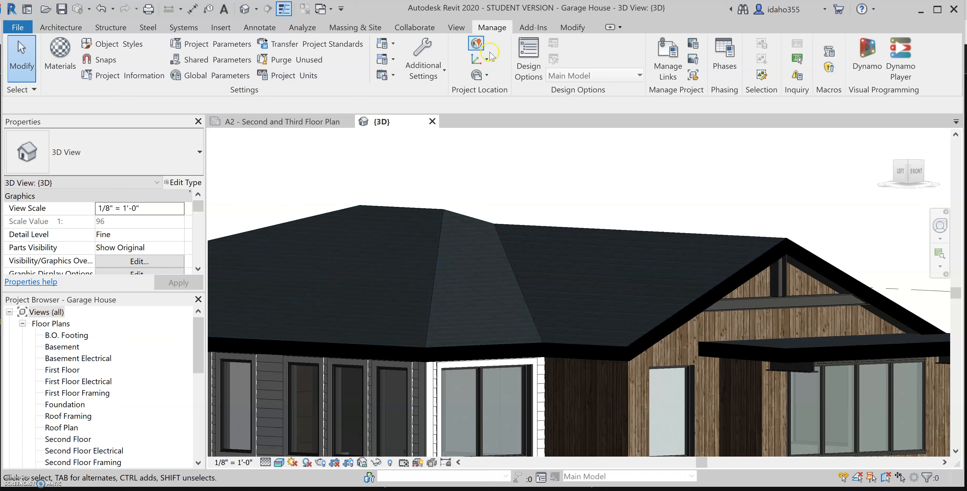
click(578, 27)
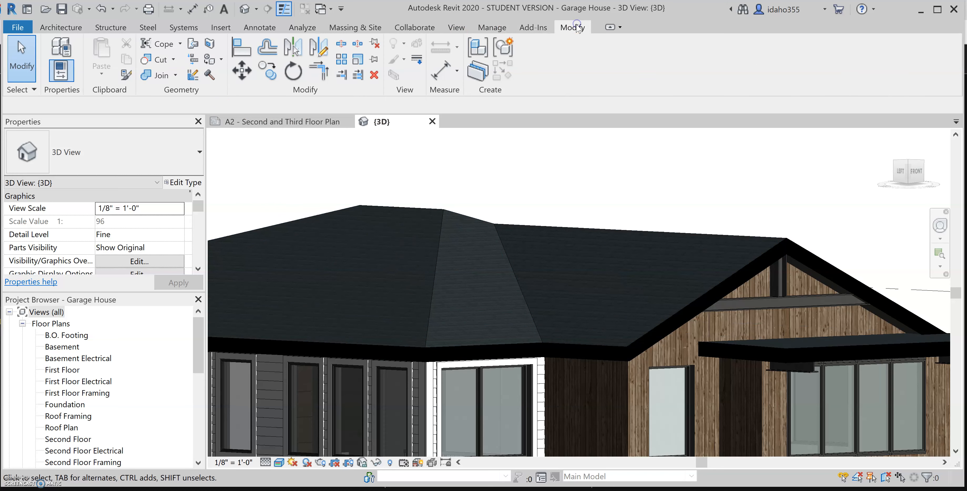
click(221, 62)
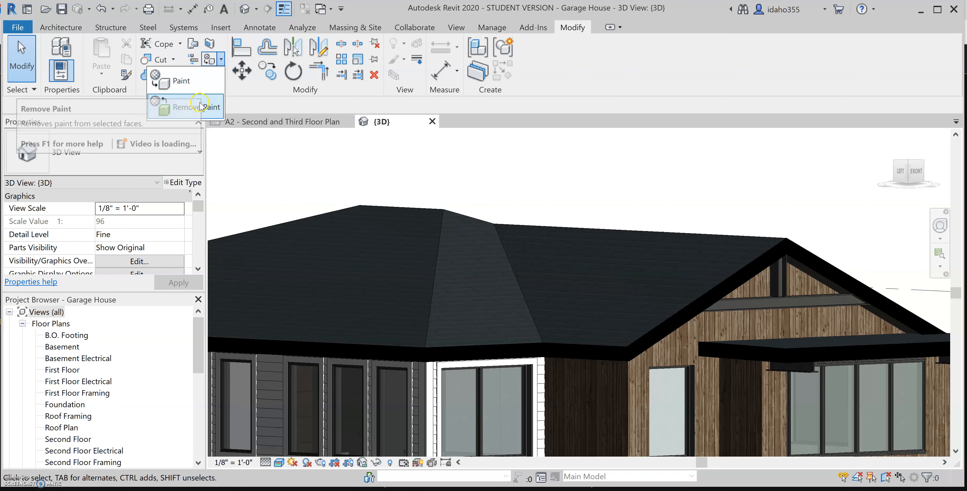
click(209, 107)
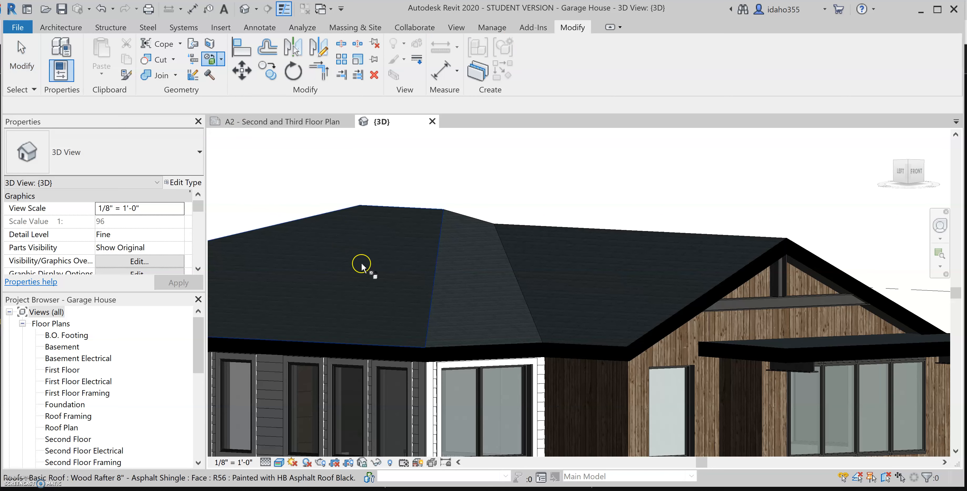
click(374, 279)
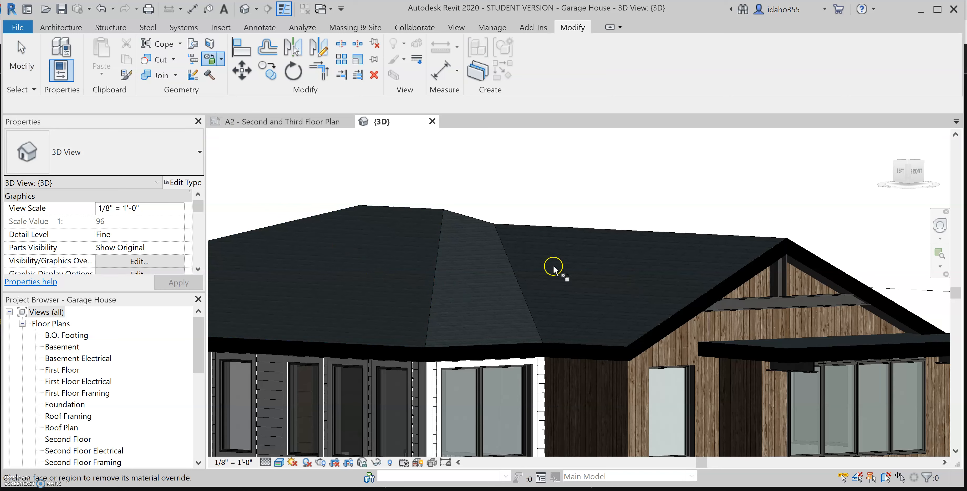
click(553, 290)
click(421, 278)
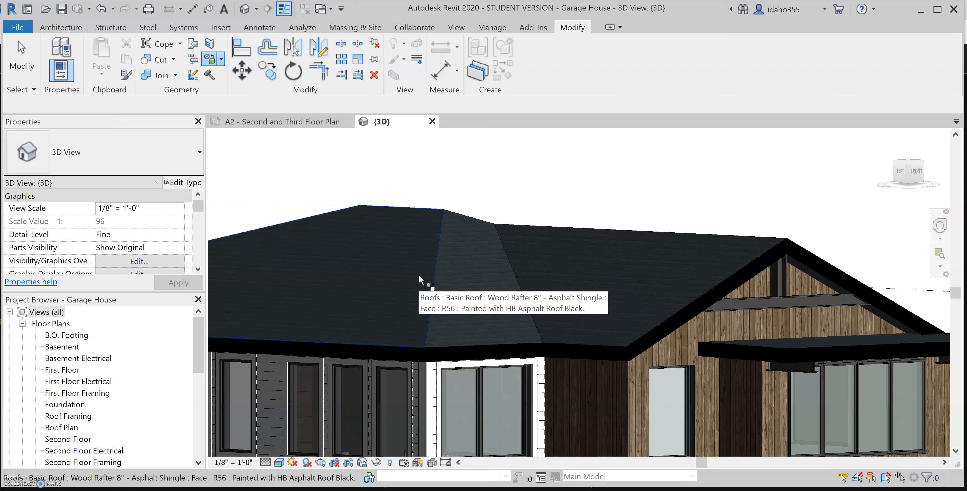
click(419, 277)
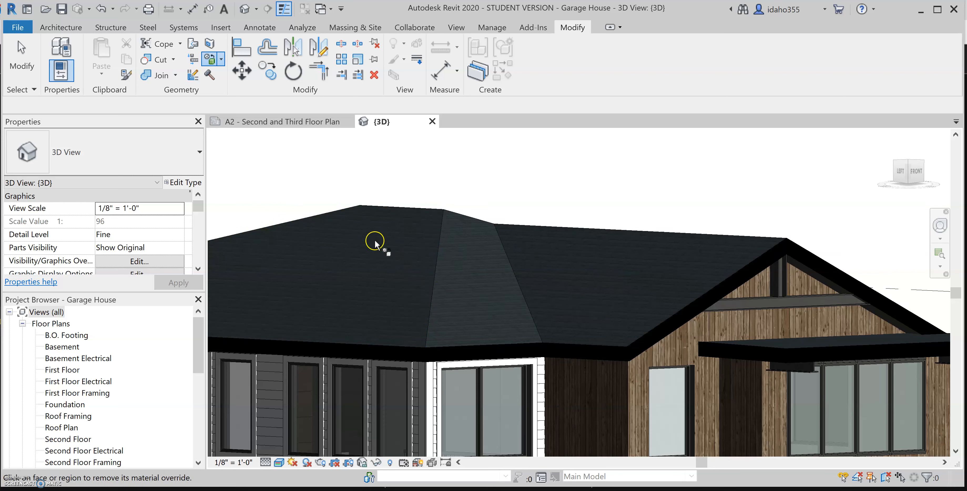